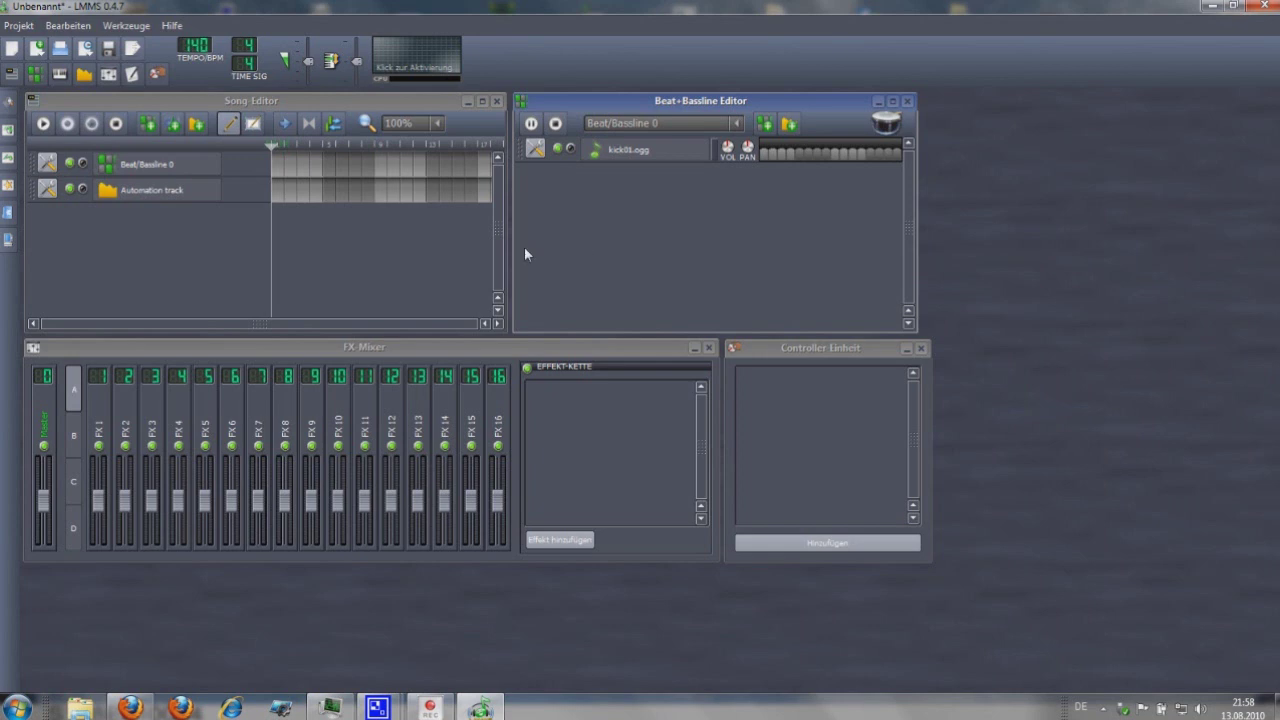
Step: Add a C* Eq 10-band equalizer to the Master channel's effect chain
{"action": "left_click", "coordinate": [55, 440]}
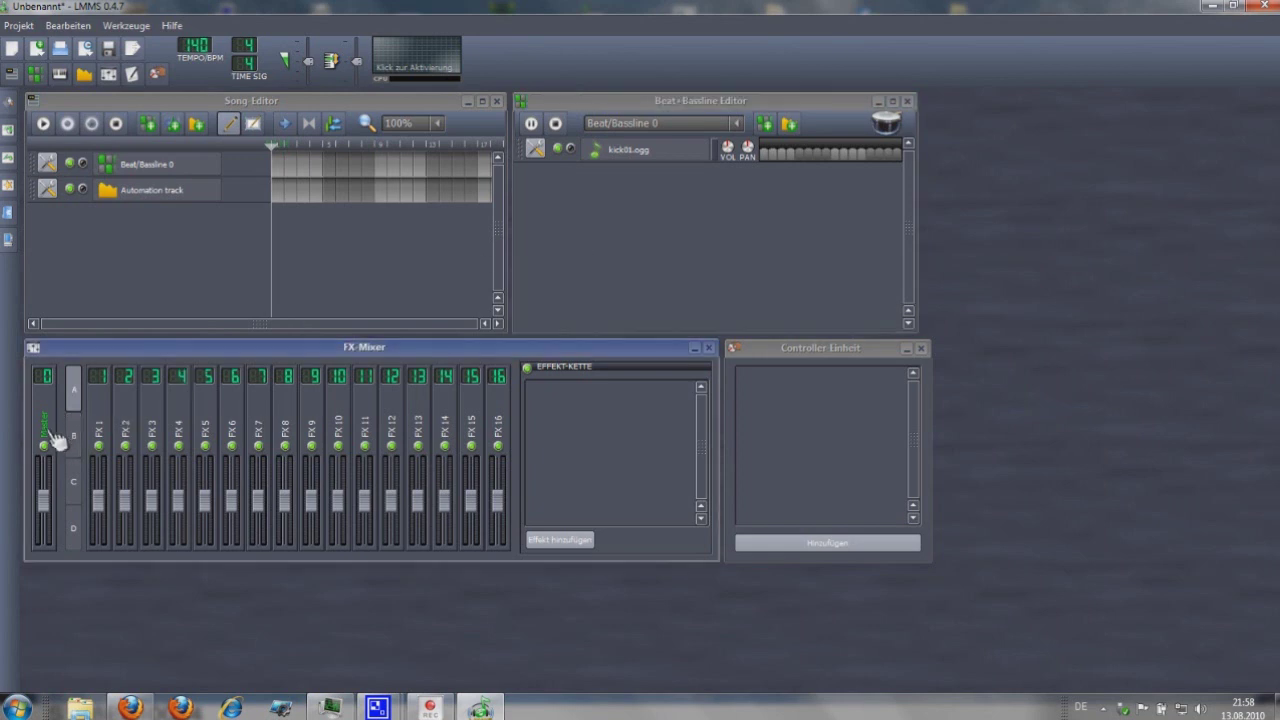
{"action": "left_click", "coordinate": [548, 541]}
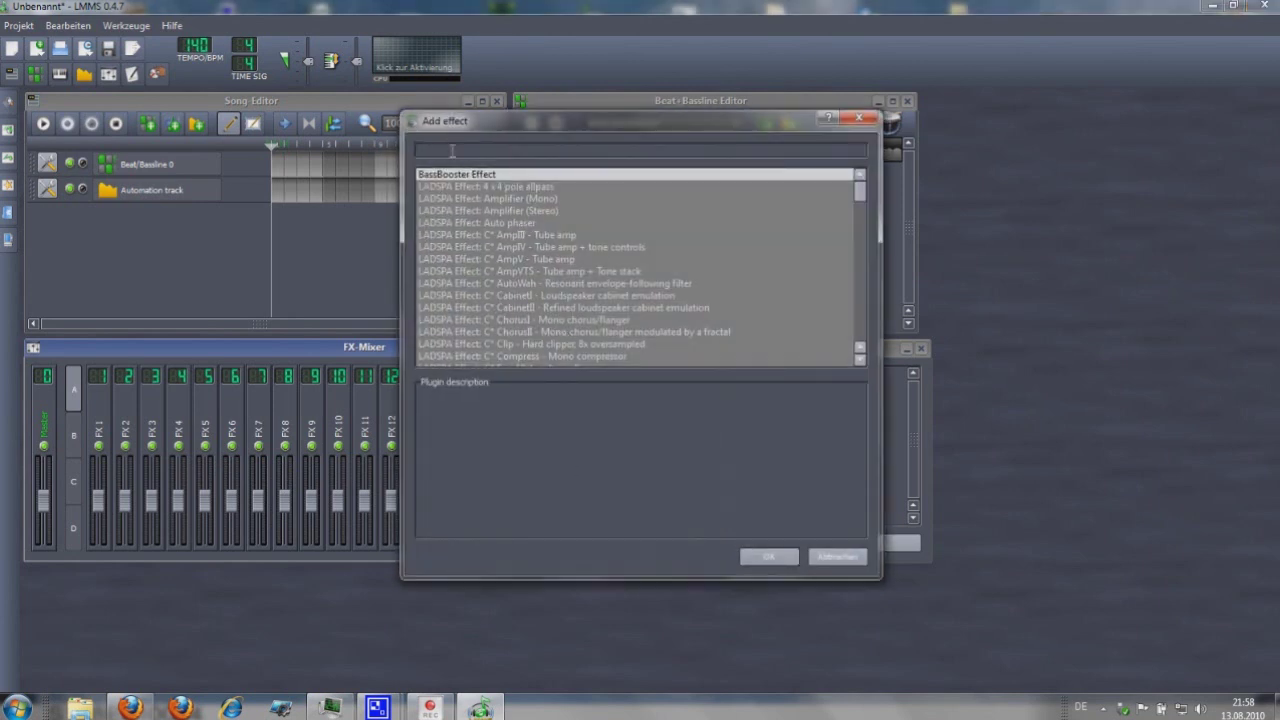
{"action": "type", "text": "eq"}
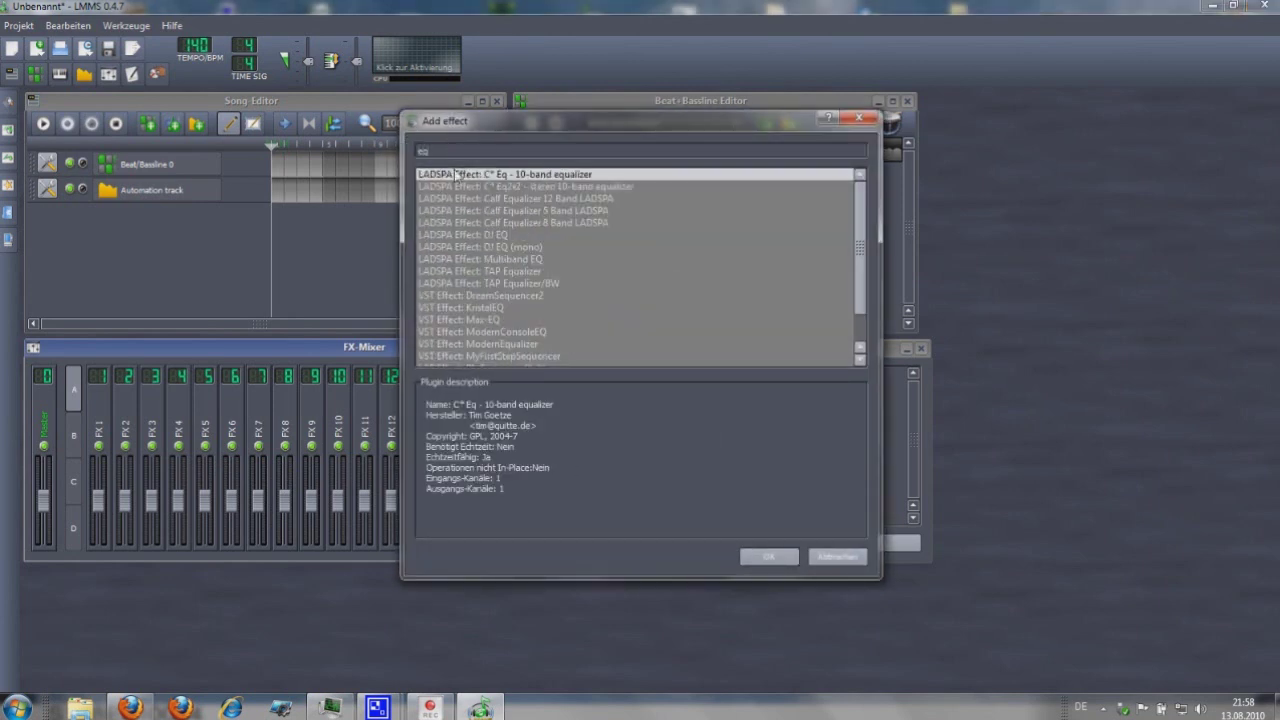
{"action": "double_click", "coordinate": [483, 175]}
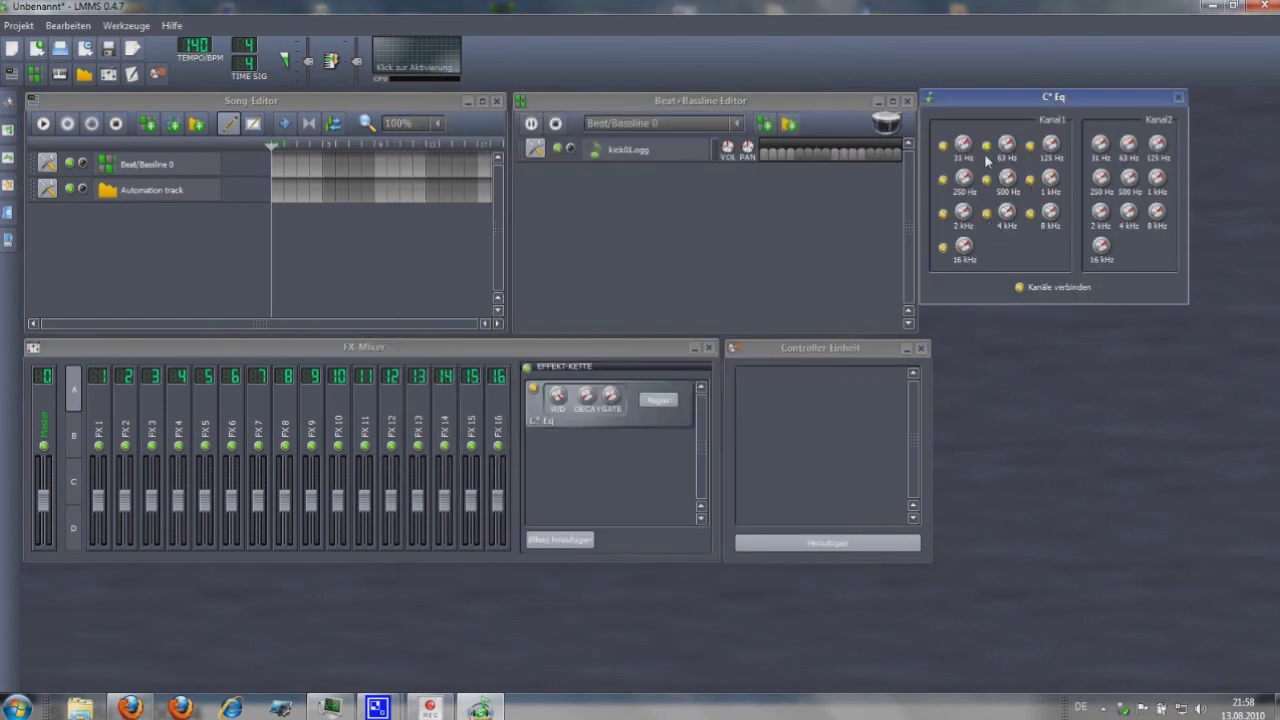
Step: Cut the EQ's 63 Hz band to about -6.48 and 8 kHz to about -5.76
{"action": "double_click", "coordinate": [965, 146]}
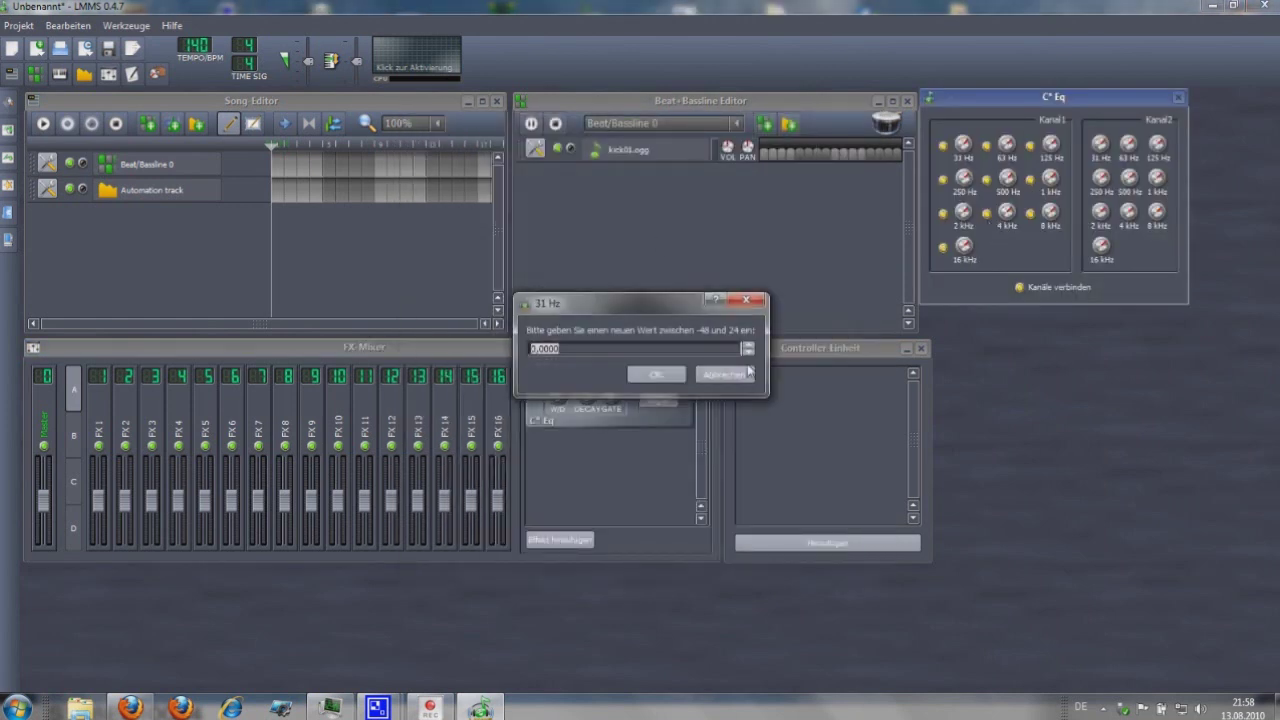
{"action": "left_click", "coordinate": [737, 374]}
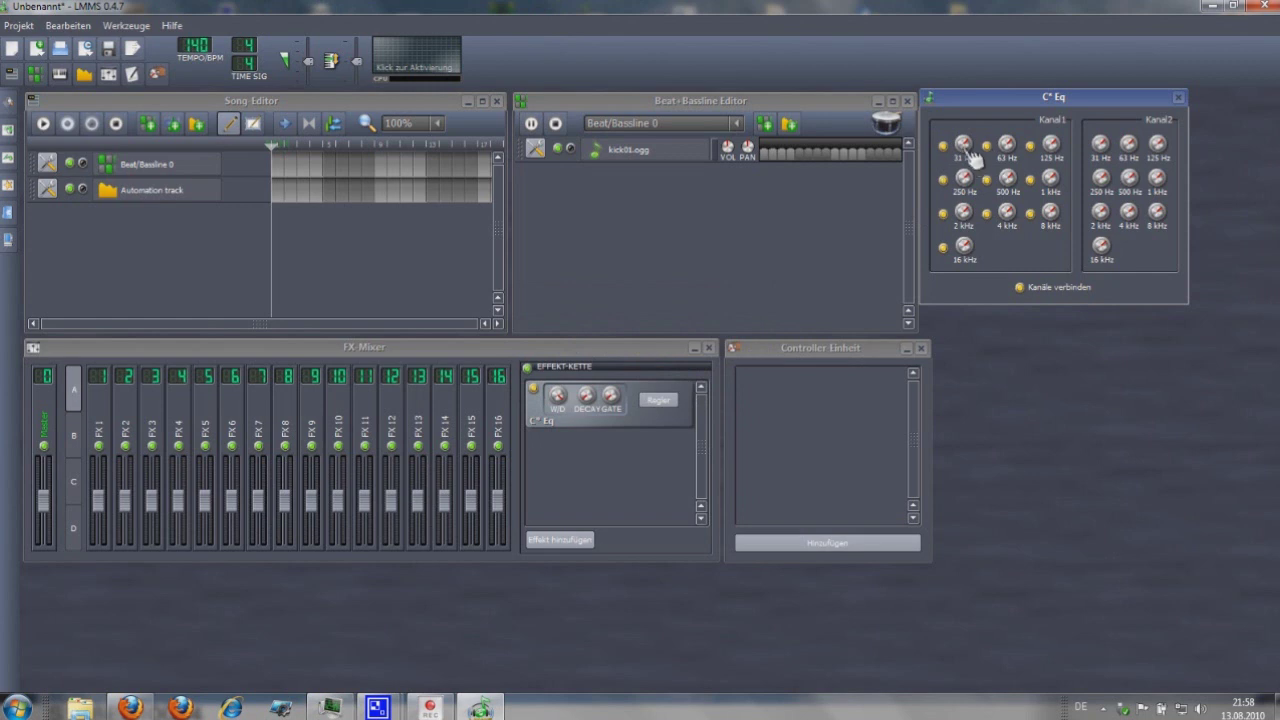
{"action": "left_click_drag", "start_coordinate": [1007, 146], "coordinate": [1008, 165]}
{"action": "left_click_drag", "start_coordinate": [1058, 212], "coordinate": [1058, 230]}
{"action": "left_click", "coordinate": [1179, 98]}
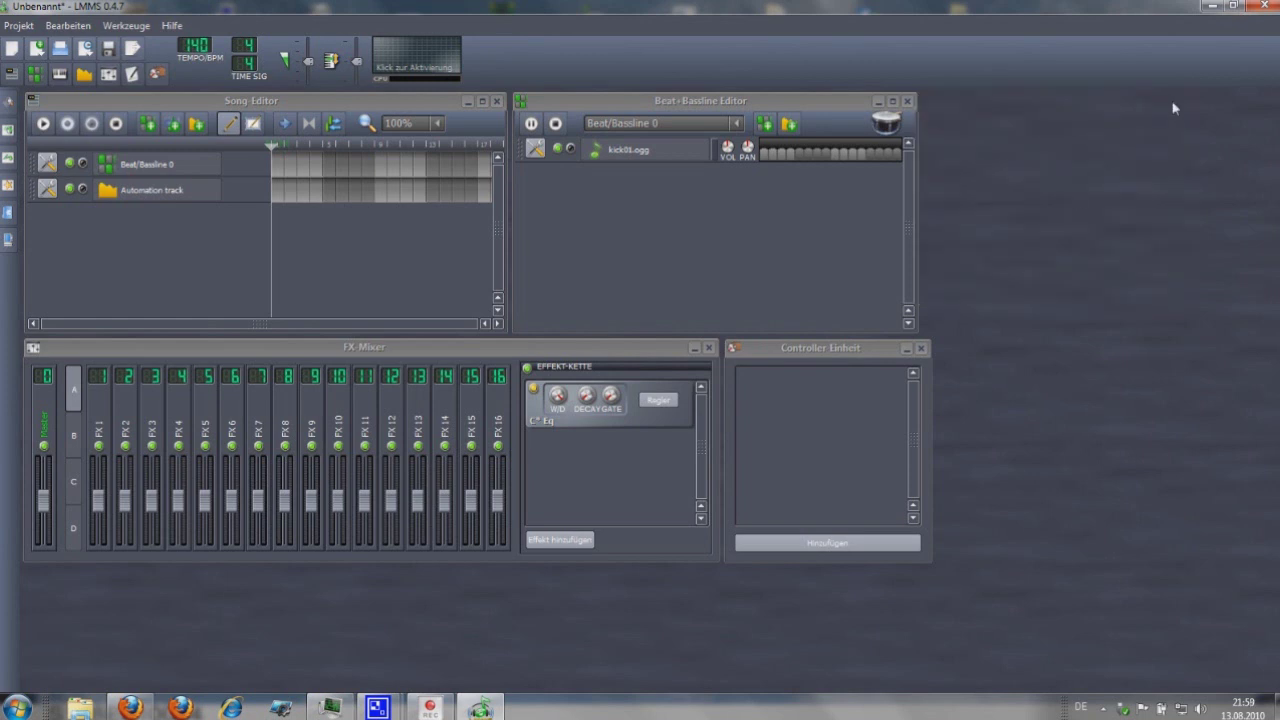
Step: Add a Fast Lookahead limiter to Master after the EQ and set input gain to -1.6
{"action": "left_click", "coordinate": [560, 539]}
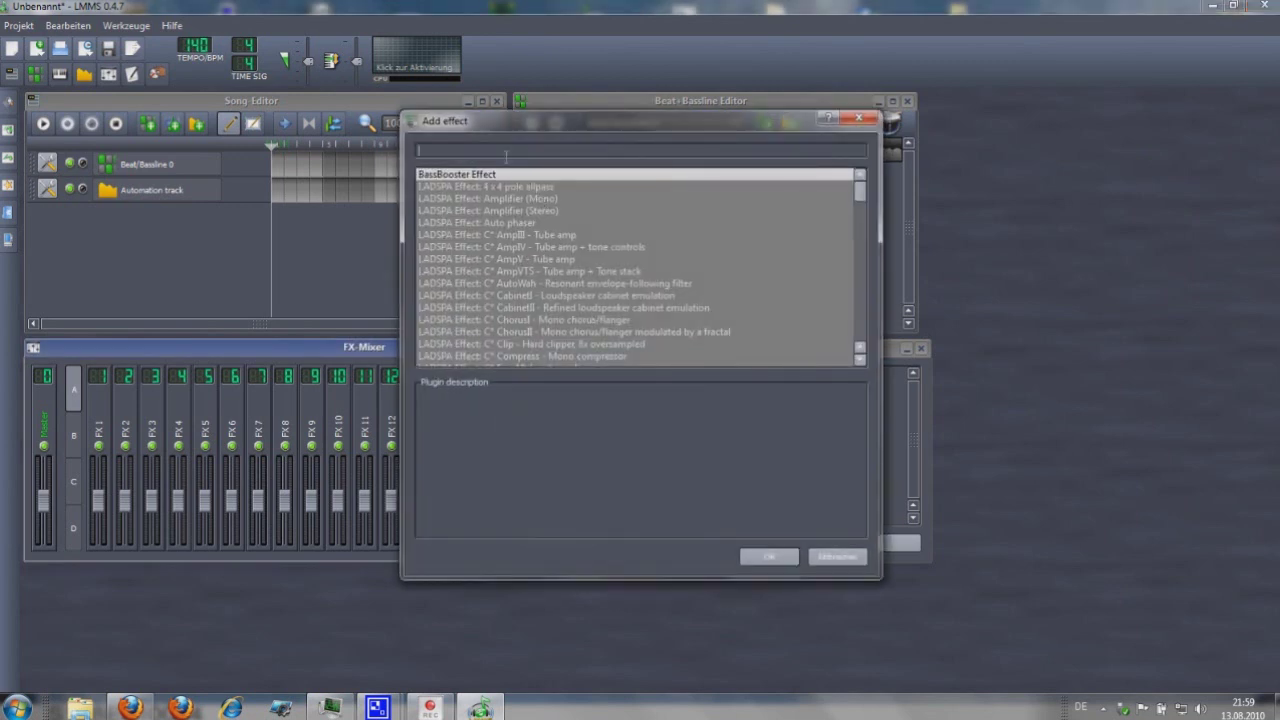
{"action": "type", "text": "limi"}
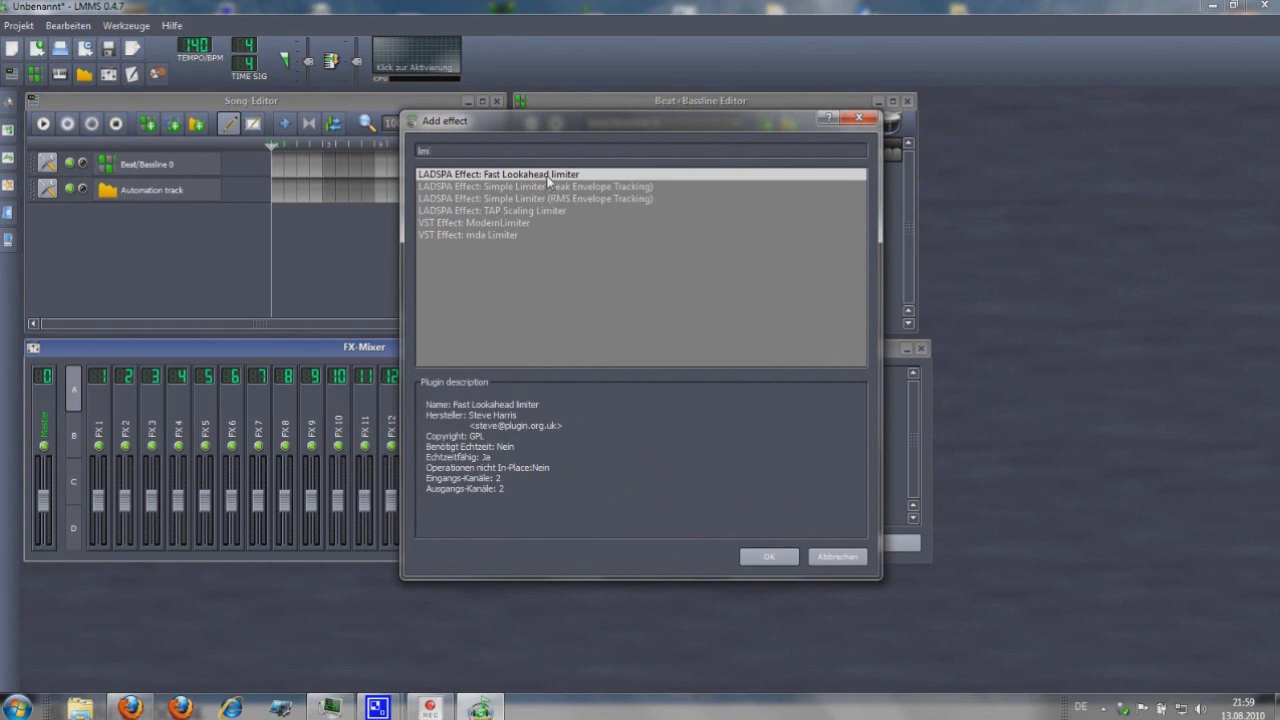
{"action": "double_click", "coordinate": [548, 176]}
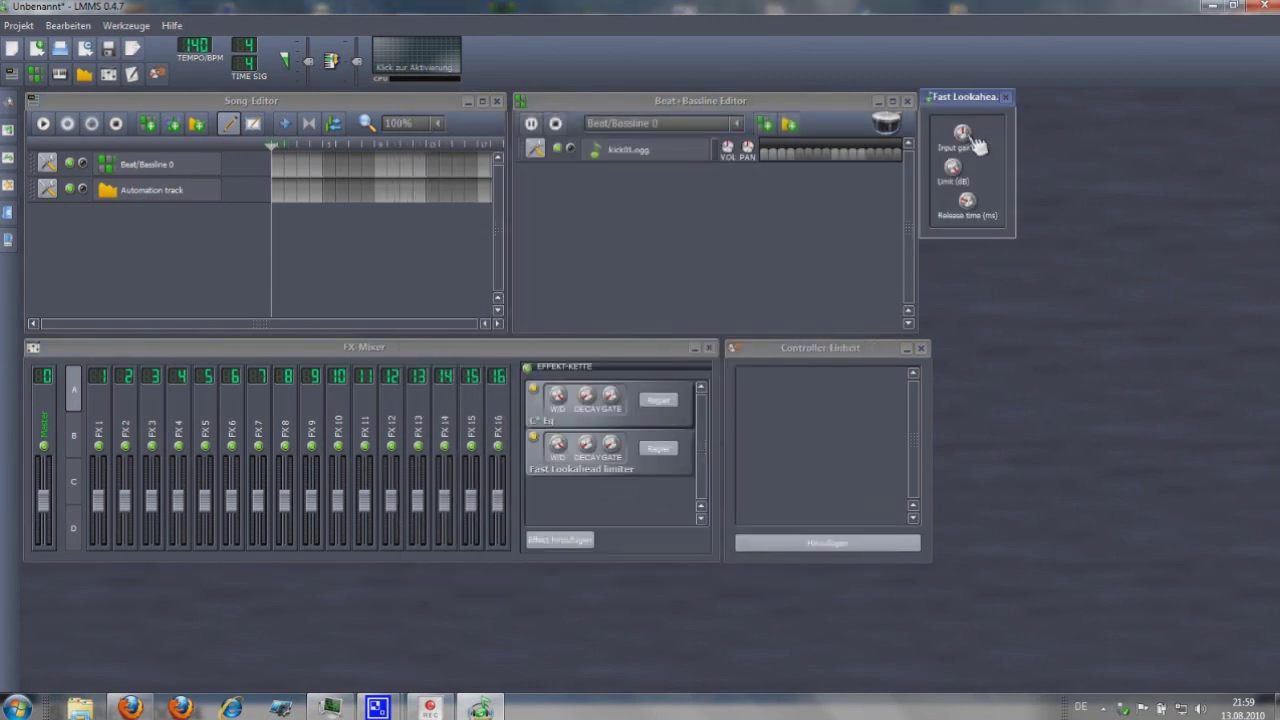
{"action": "left_click_drag", "start_coordinate": [972, 140], "coordinate": [962, 140]}
{"action": "left_click", "coordinate": [1007, 97]}
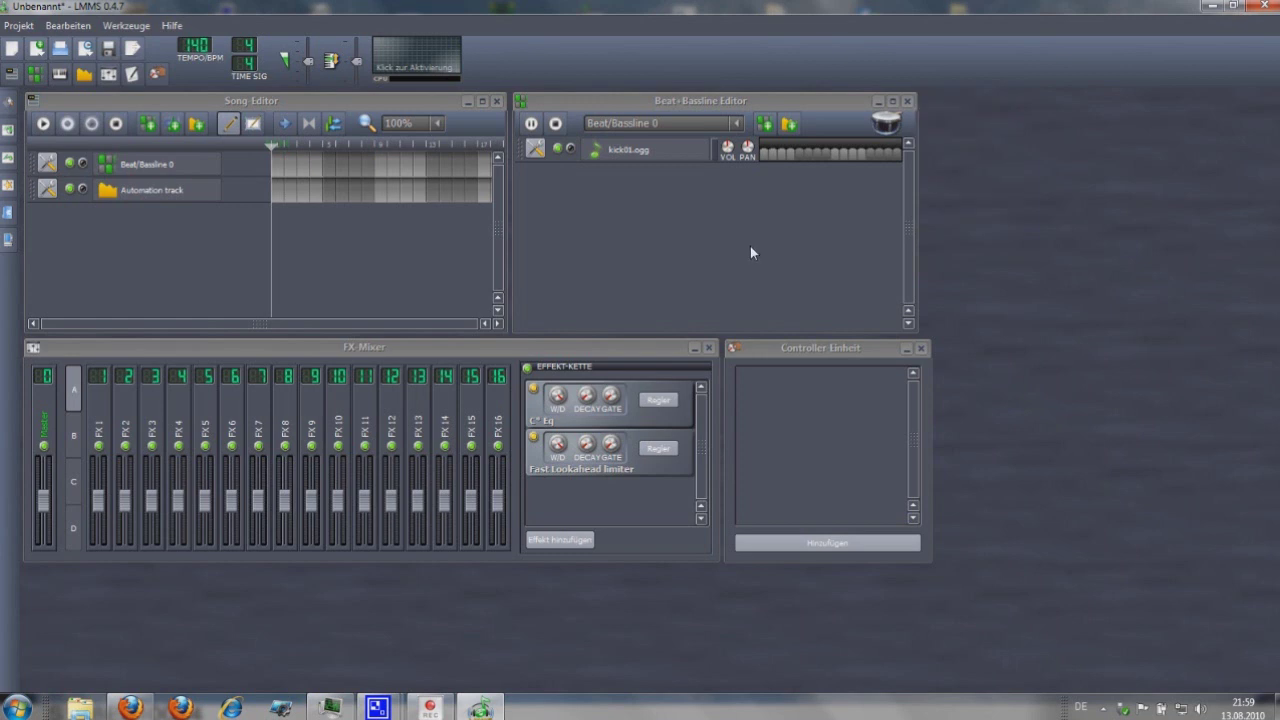
Step: Reopen the controller rack, add an LFO controller (Controller 1), and open its settings window
{"action": "left_click", "coordinate": [608, 254]}
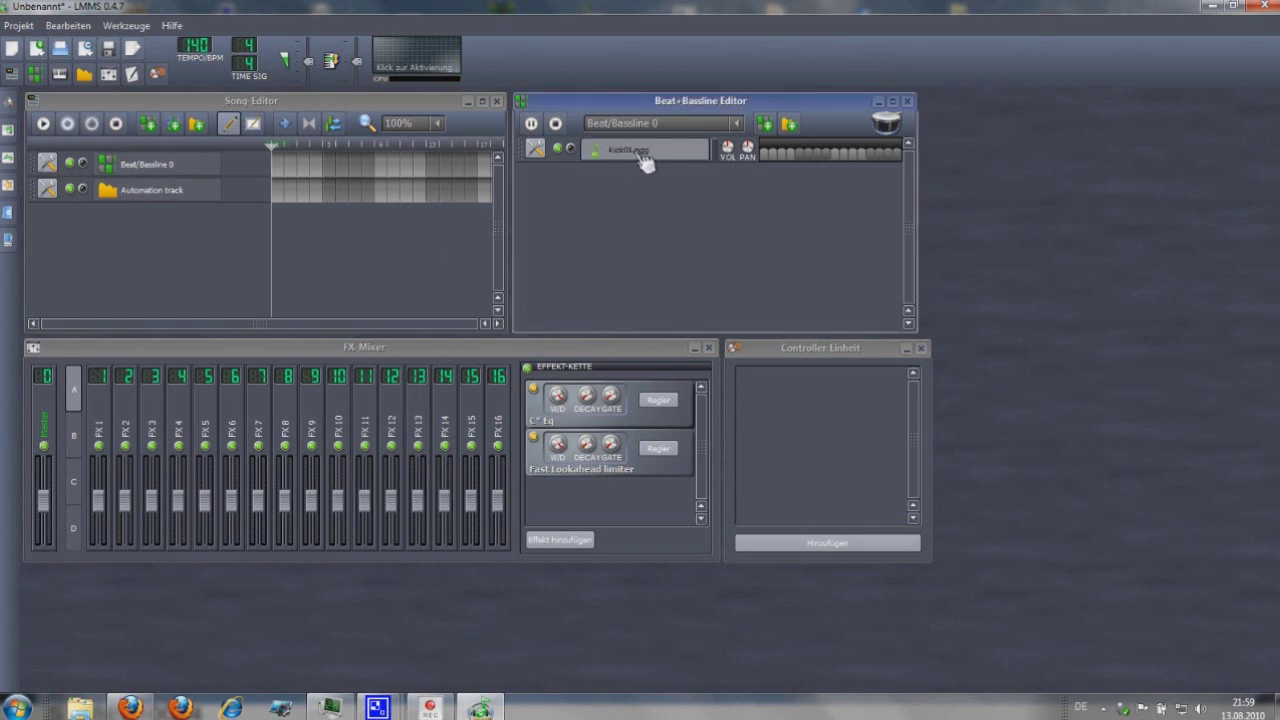
{"action": "left_click", "coordinate": [818, 350]}
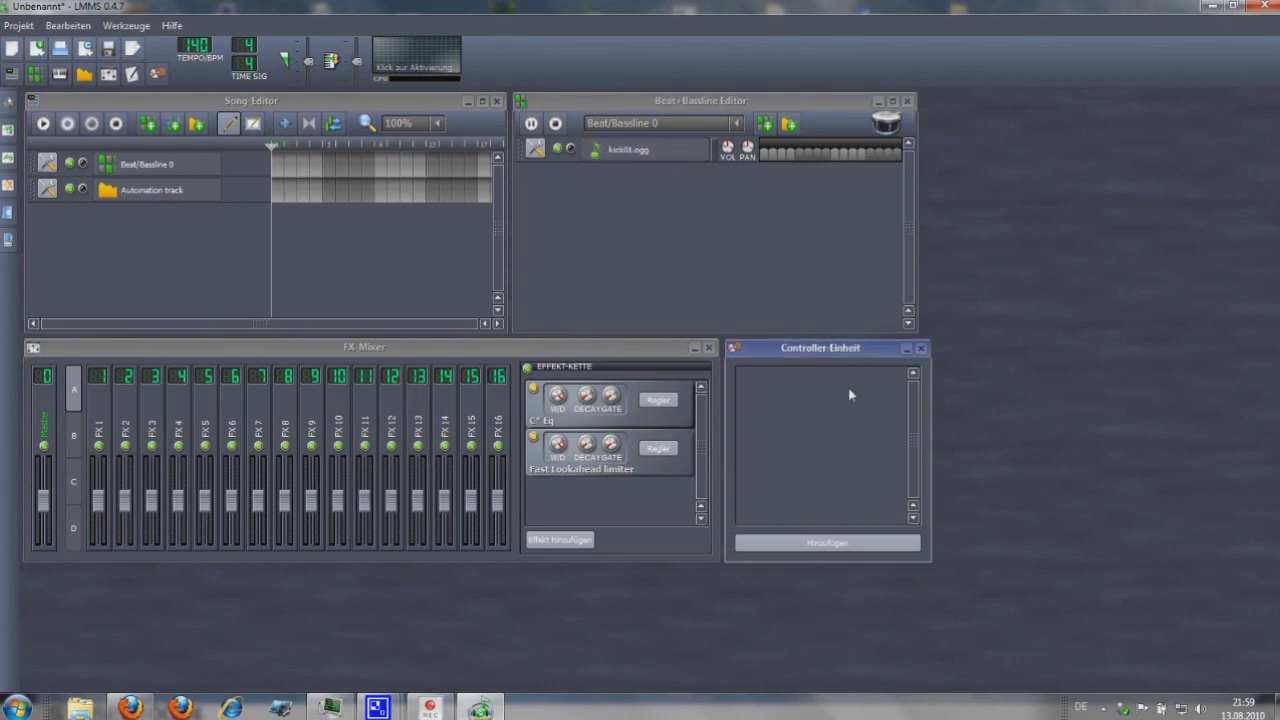
{"action": "left_click", "coordinate": [158, 76]}
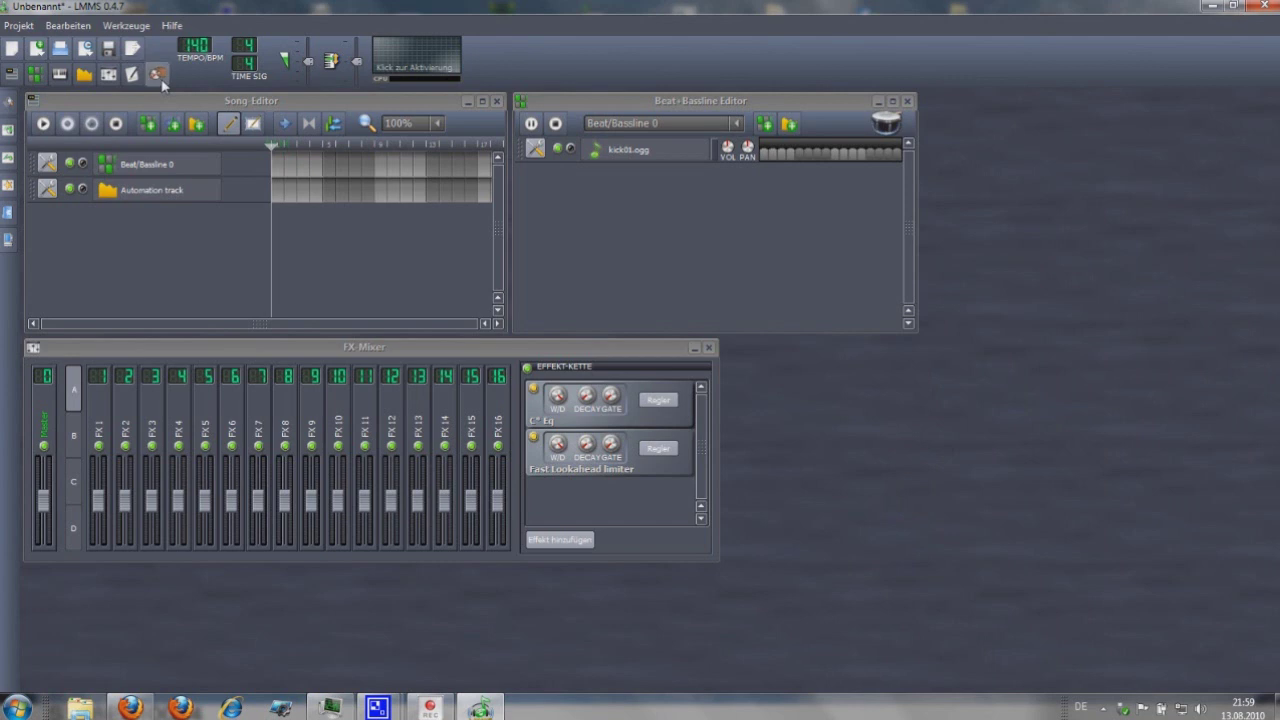
{"action": "left_click", "coordinate": [160, 80]}
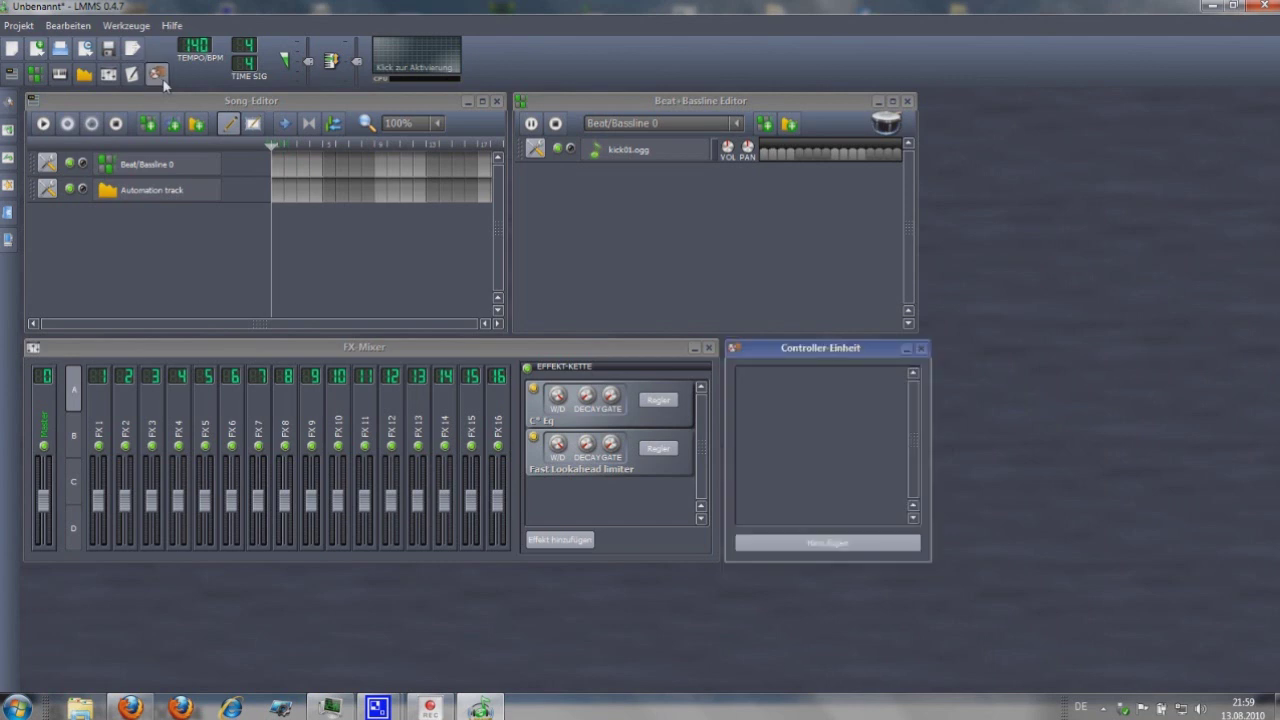
{"action": "left_click", "coordinate": [771, 540]}
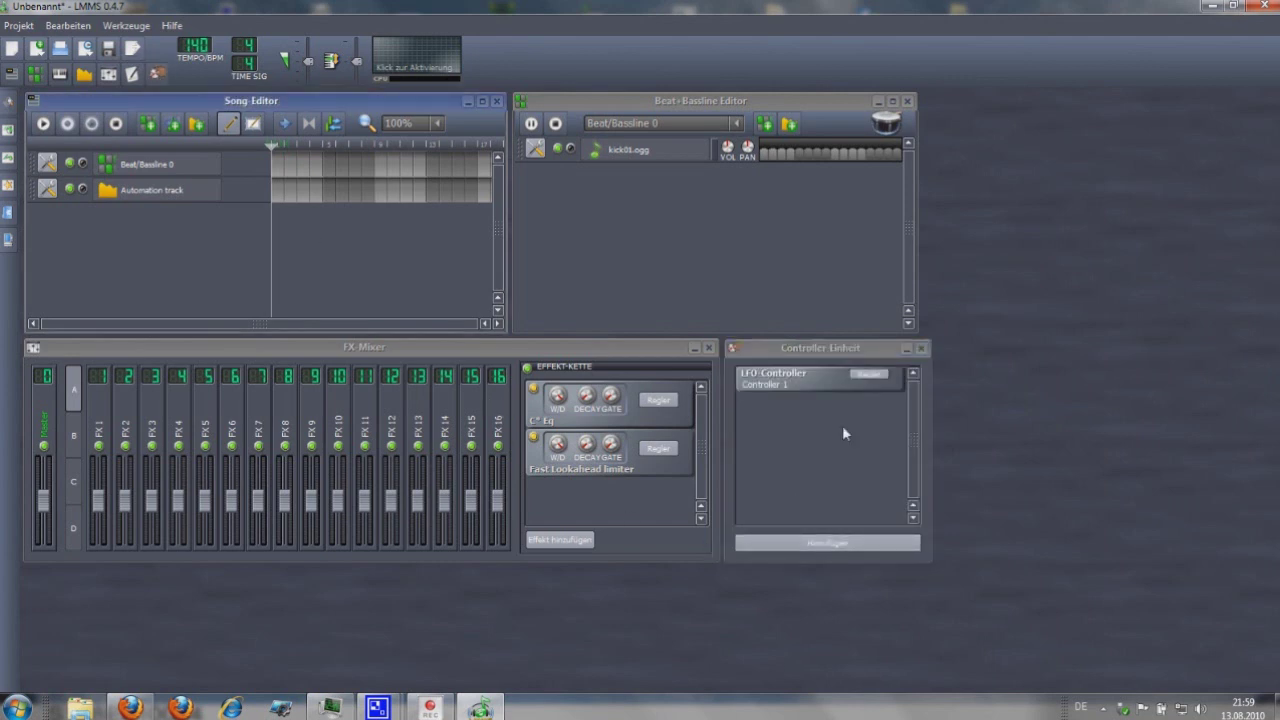
{"action": "left_click", "coordinate": [870, 378]}
{"action": "left_click", "coordinate": [870, 376]}
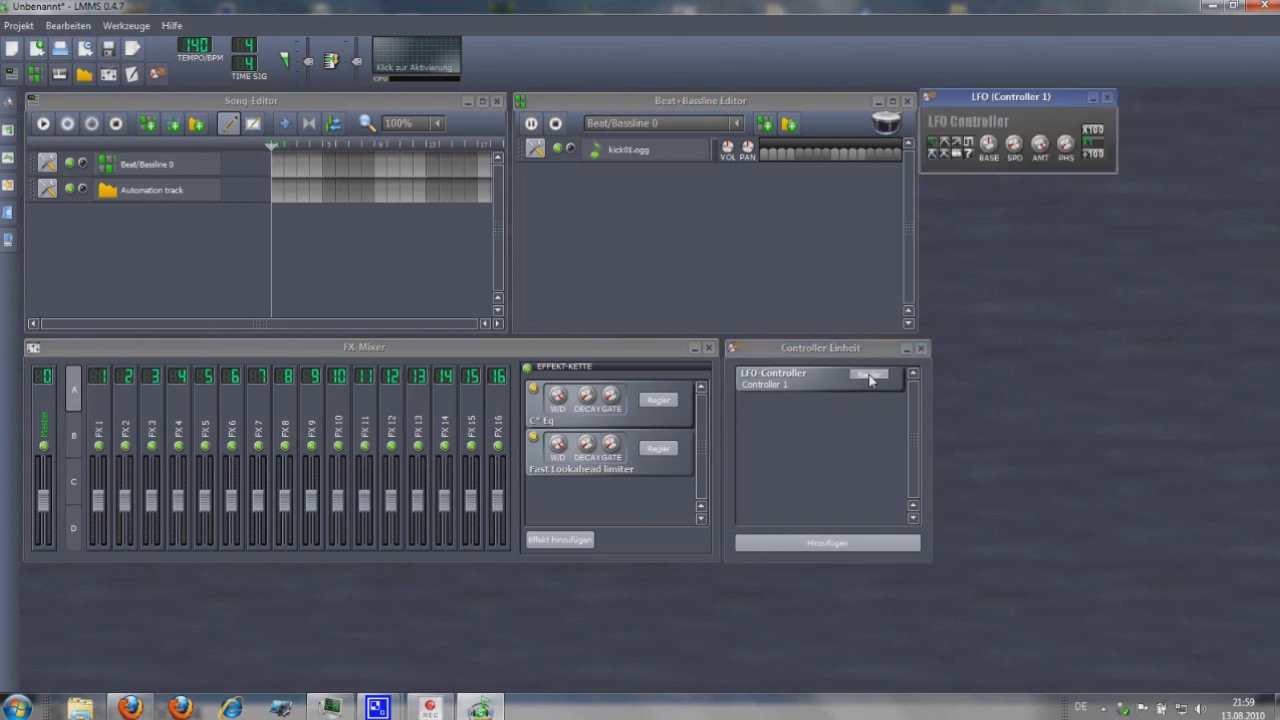
{"action": "left_click_drag", "start_coordinate": [966, 106], "coordinate": [983, 173]}
Step: Open the kick01.ogg instrument settings window and move it slightly right
{"action": "left_click", "coordinate": [1060, 214]}
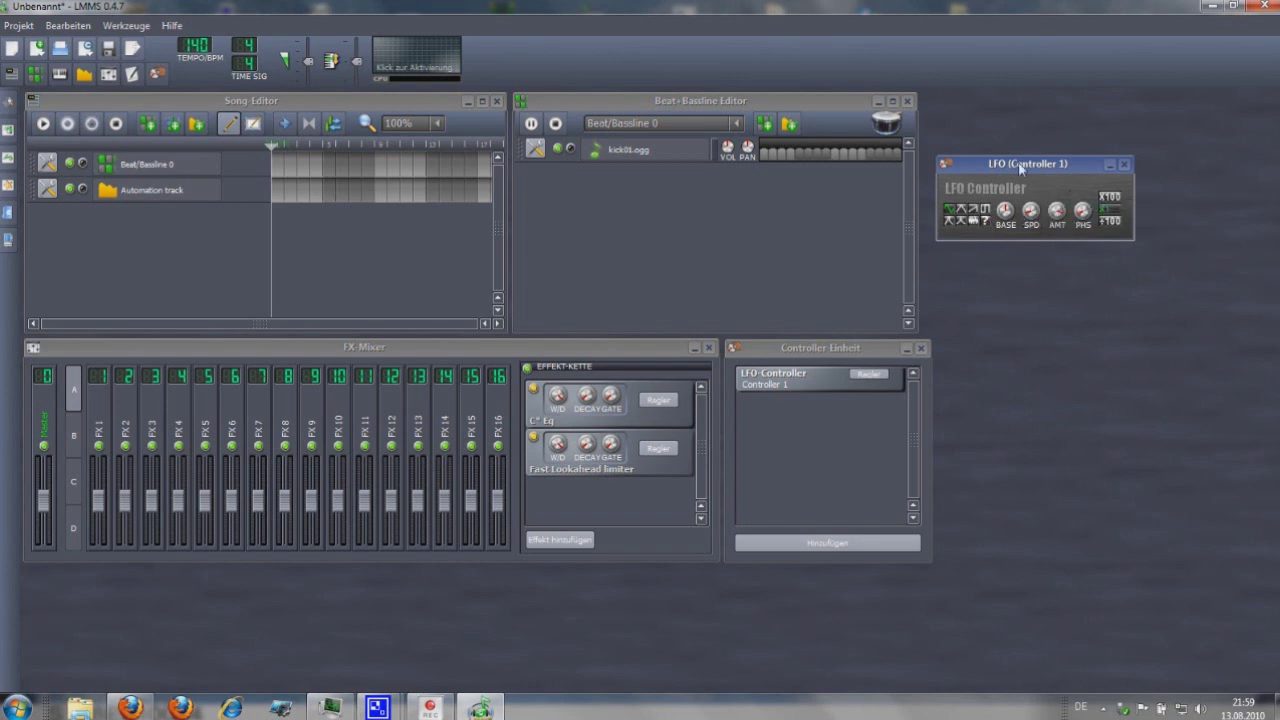
{"action": "left_click", "coordinate": [660, 150]}
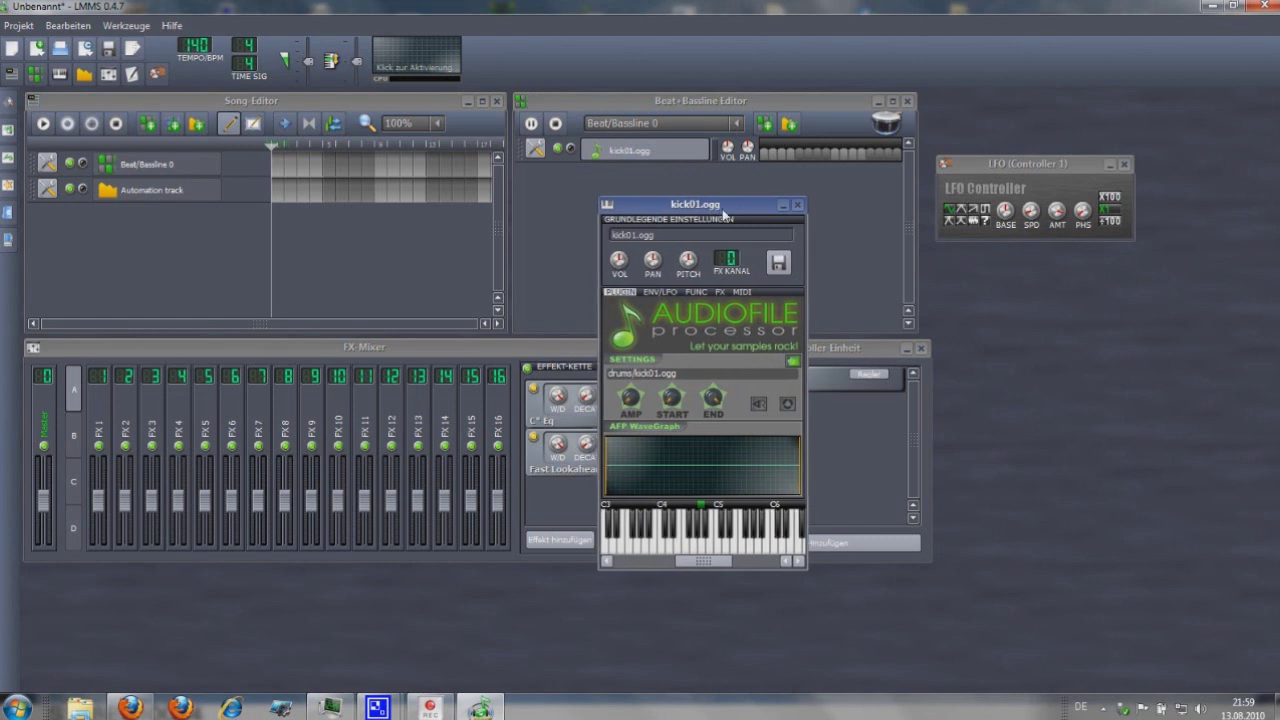
{"action": "left_click_drag", "start_coordinate": [723, 208], "coordinate": [751, 204]}
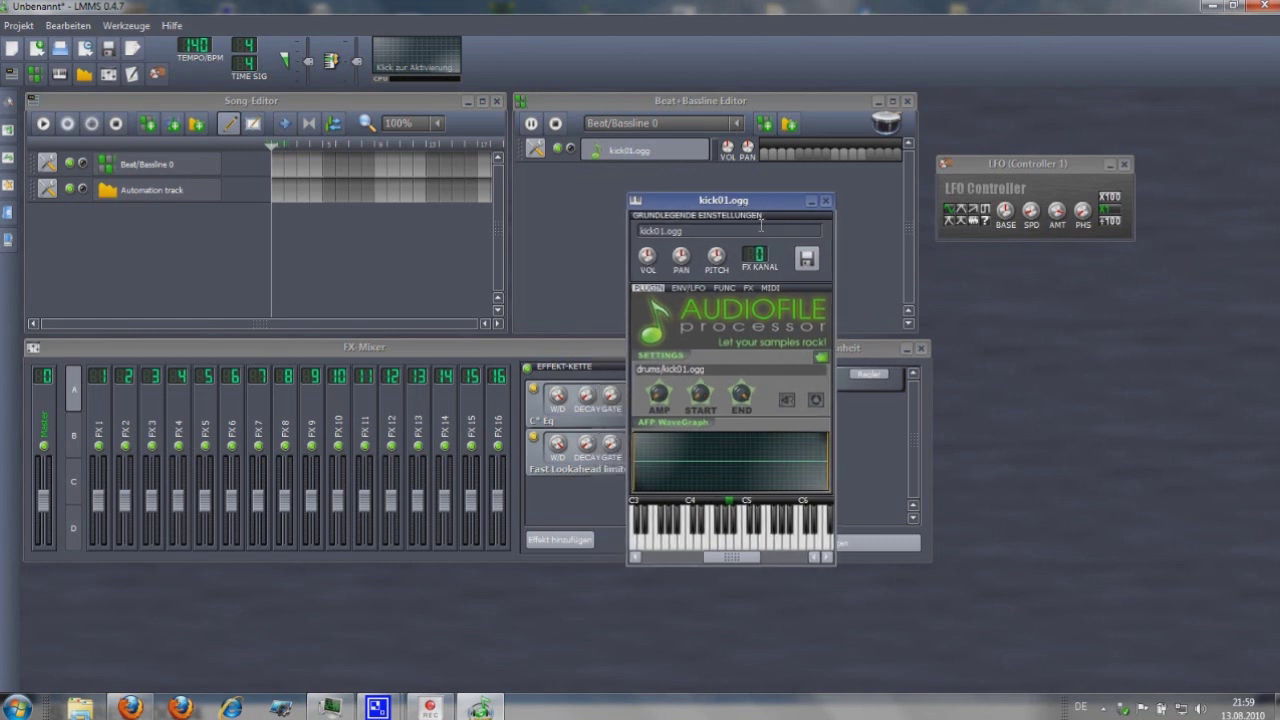
Step: Connect the kick sample's END knob to Controller 1 as a custom controller
{"action": "right_click", "coordinate": [746, 400]}
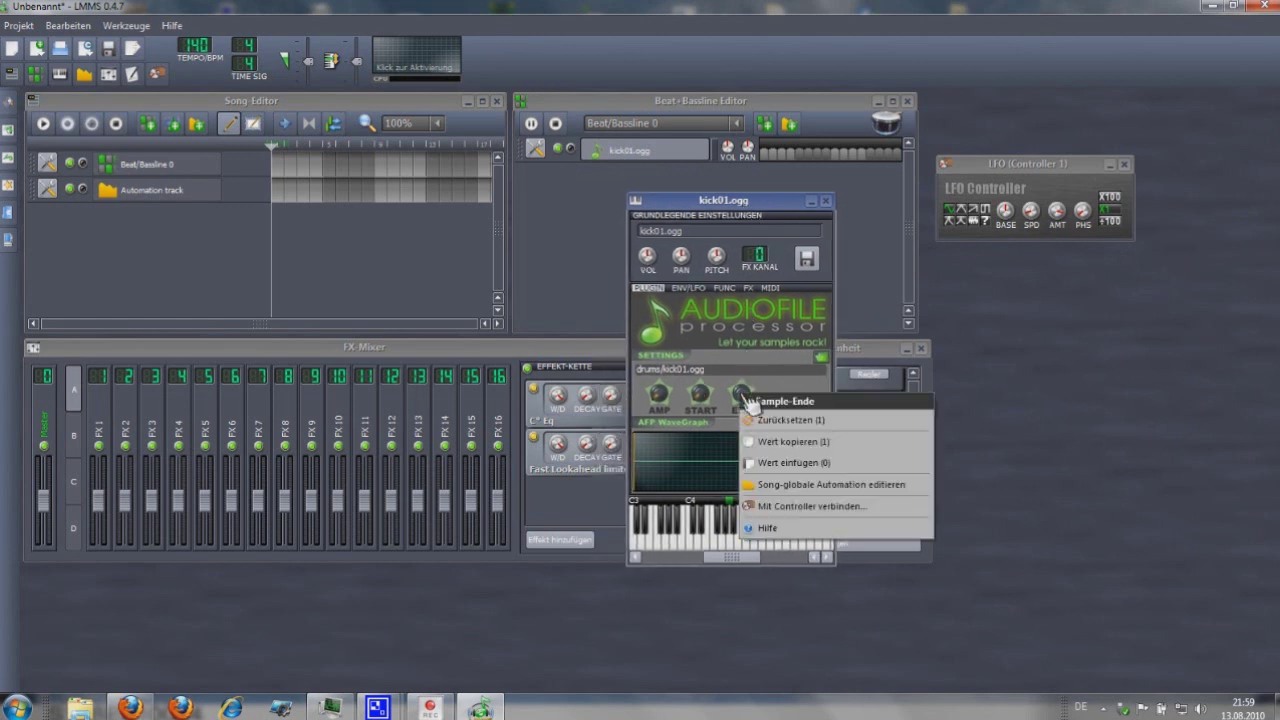
{"action": "left_click", "coordinate": [773, 507]}
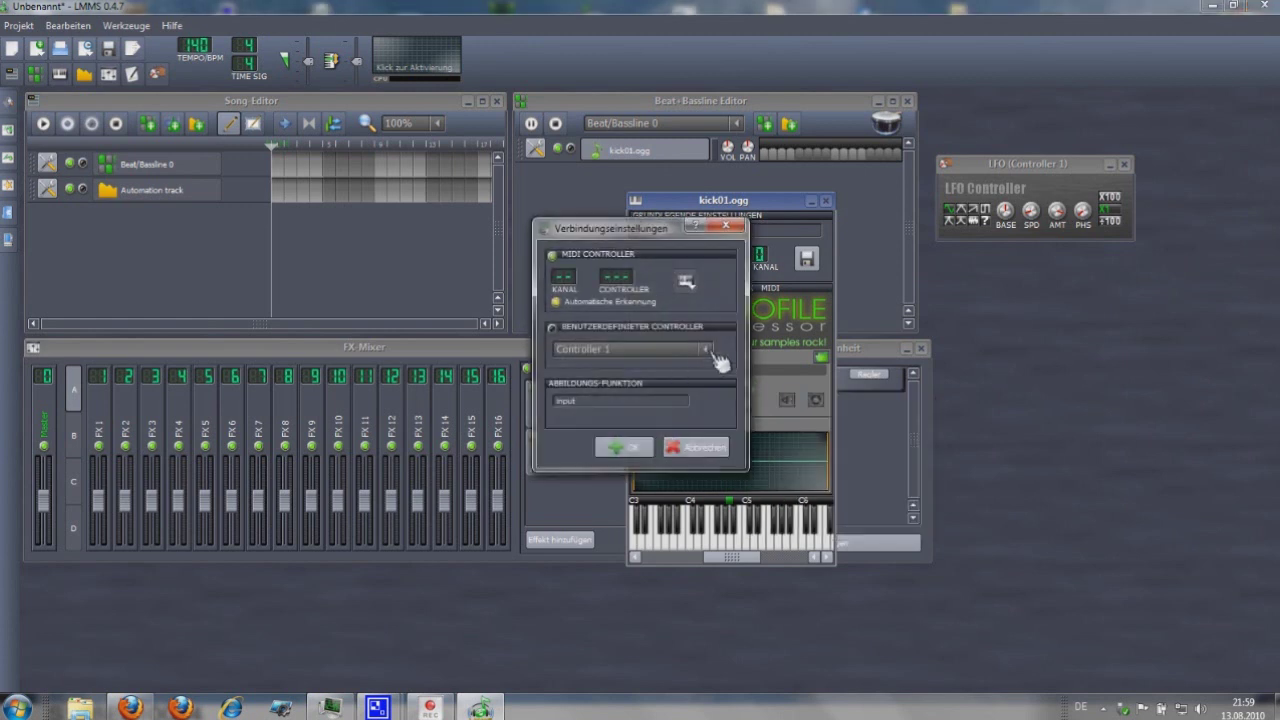
{"action": "left_click", "coordinate": [710, 352]}
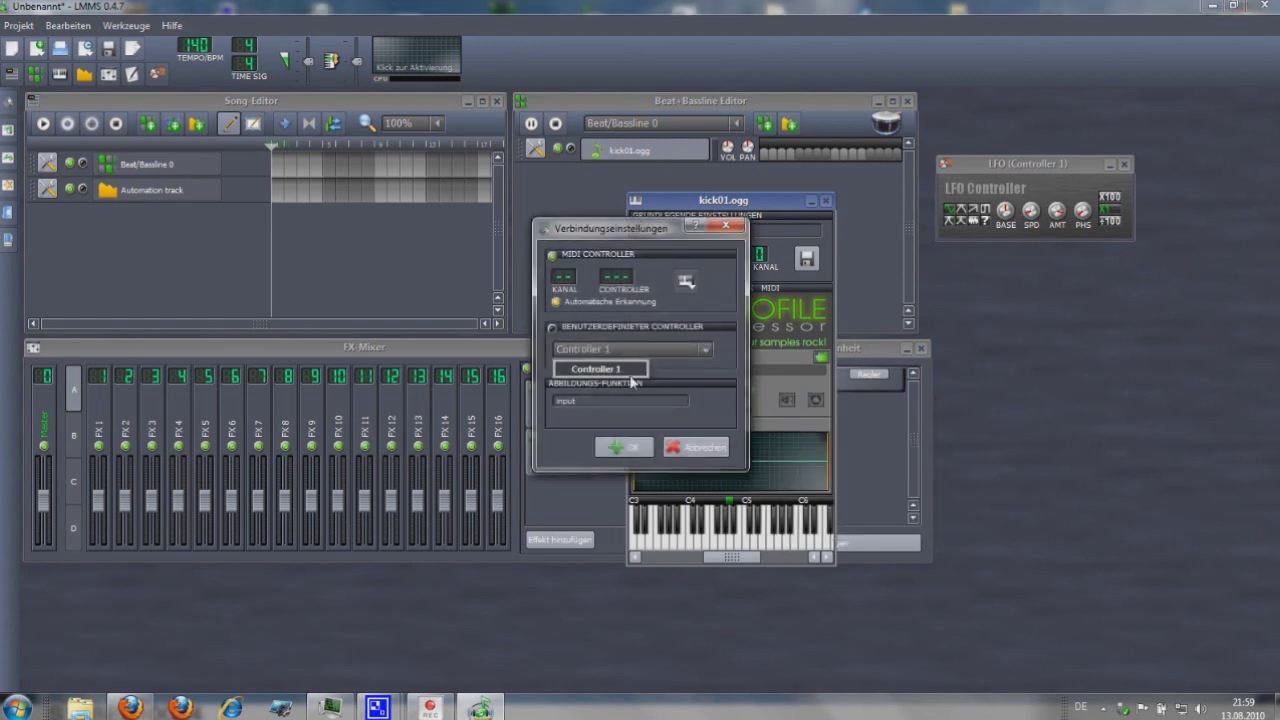
{"action": "left_click", "coordinate": [631, 372]}
{"action": "left_click", "coordinate": [555, 327]}
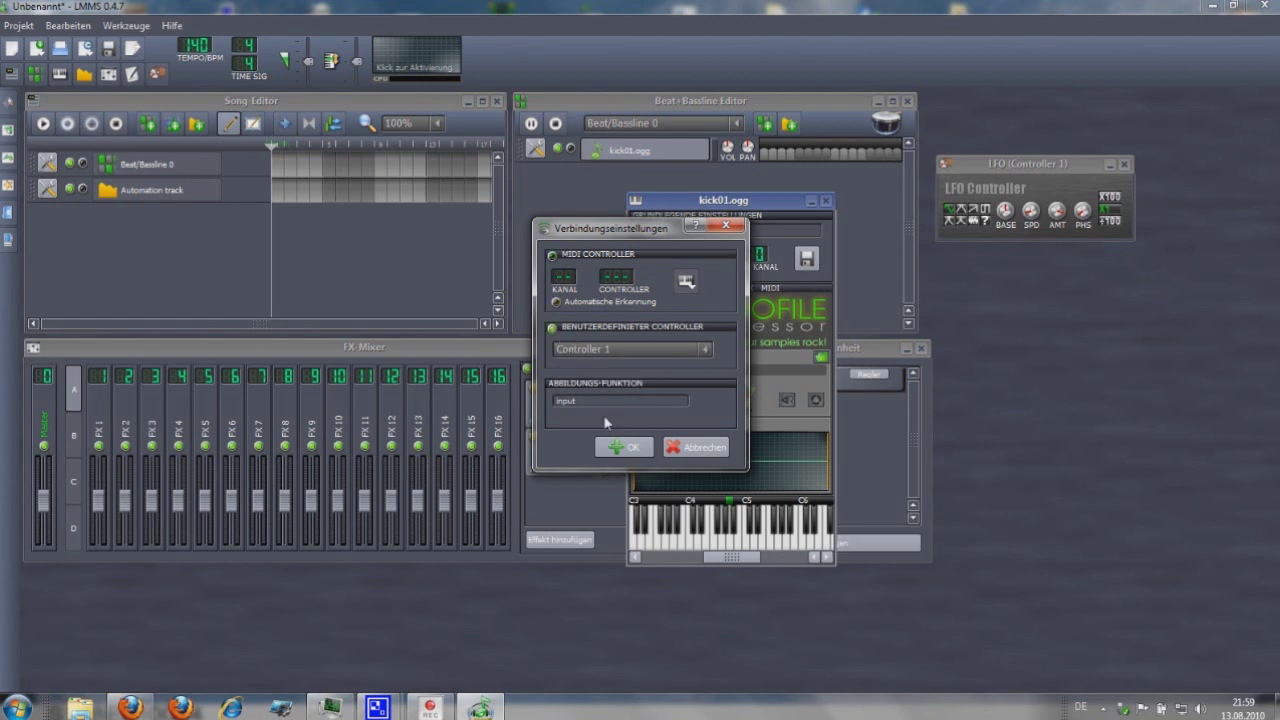
{"action": "left_click", "coordinate": [615, 448]}
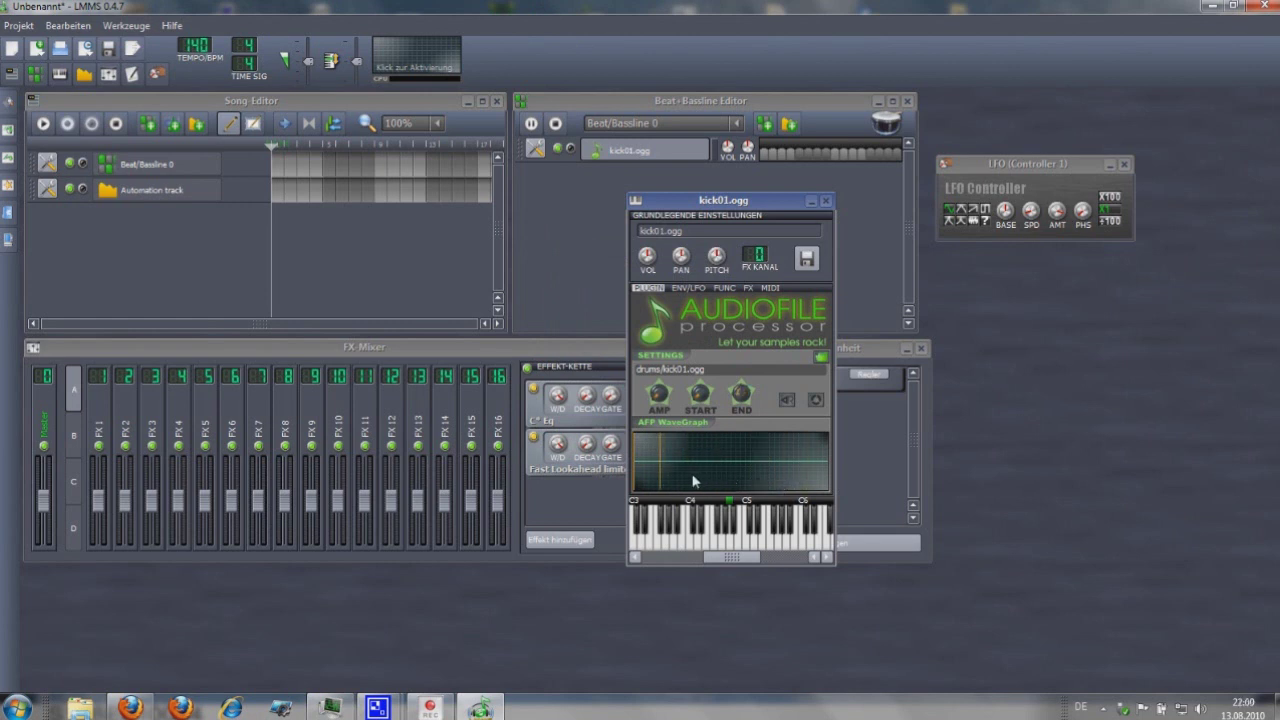
Step: Cycle through Controller 1's LFO waveforms and select the sawtooth wave
{"action": "left_click", "coordinate": [972, 219]}
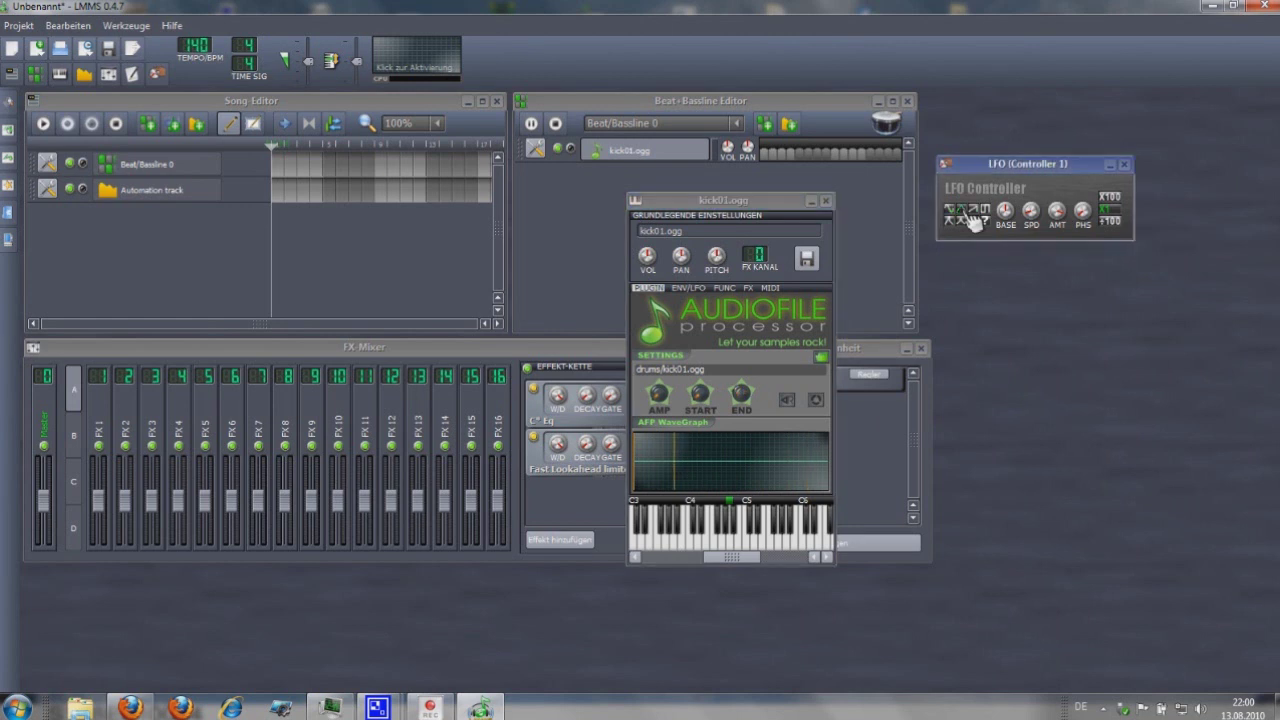
{"action": "left_click", "coordinate": [976, 212]}
{"action": "left_click", "coordinate": [972, 210]}
{"action": "left_click", "coordinate": [1065, 221]}
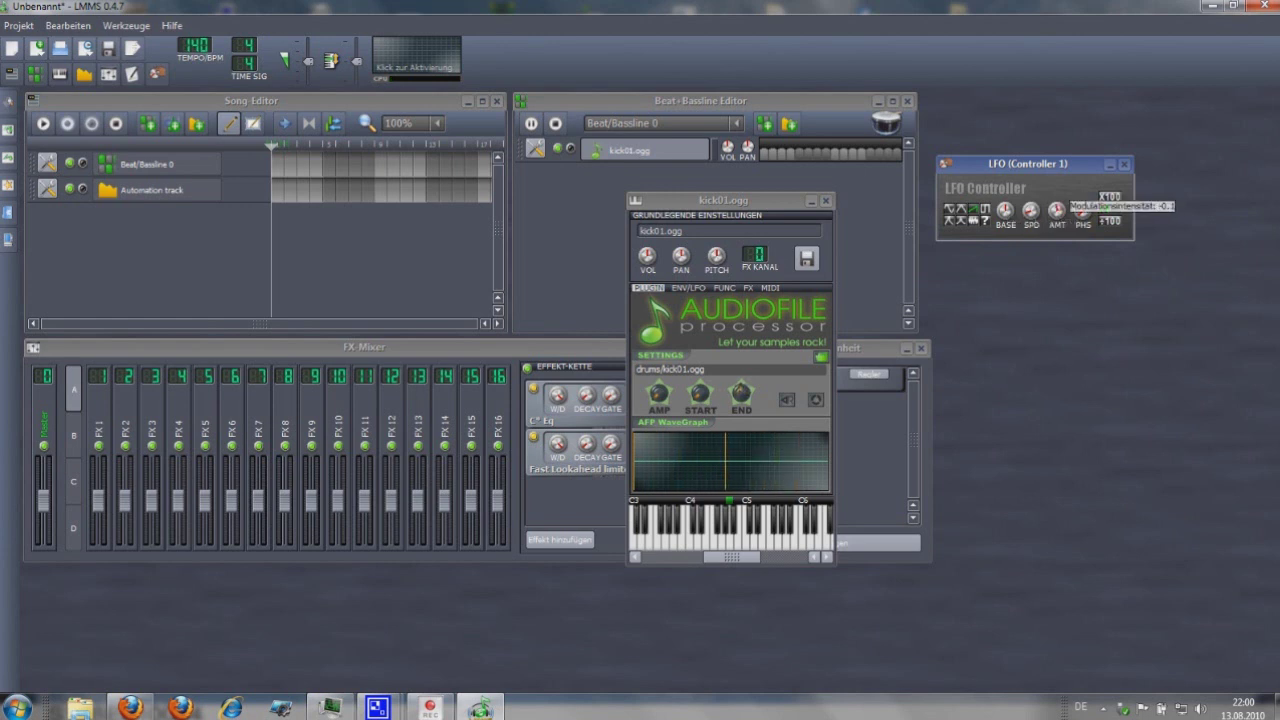
Step: Enter an LFO amount, lower the base slightly, and raise the modulation amount to about 0.92
{"action": "double_click", "coordinate": [1057, 210]}
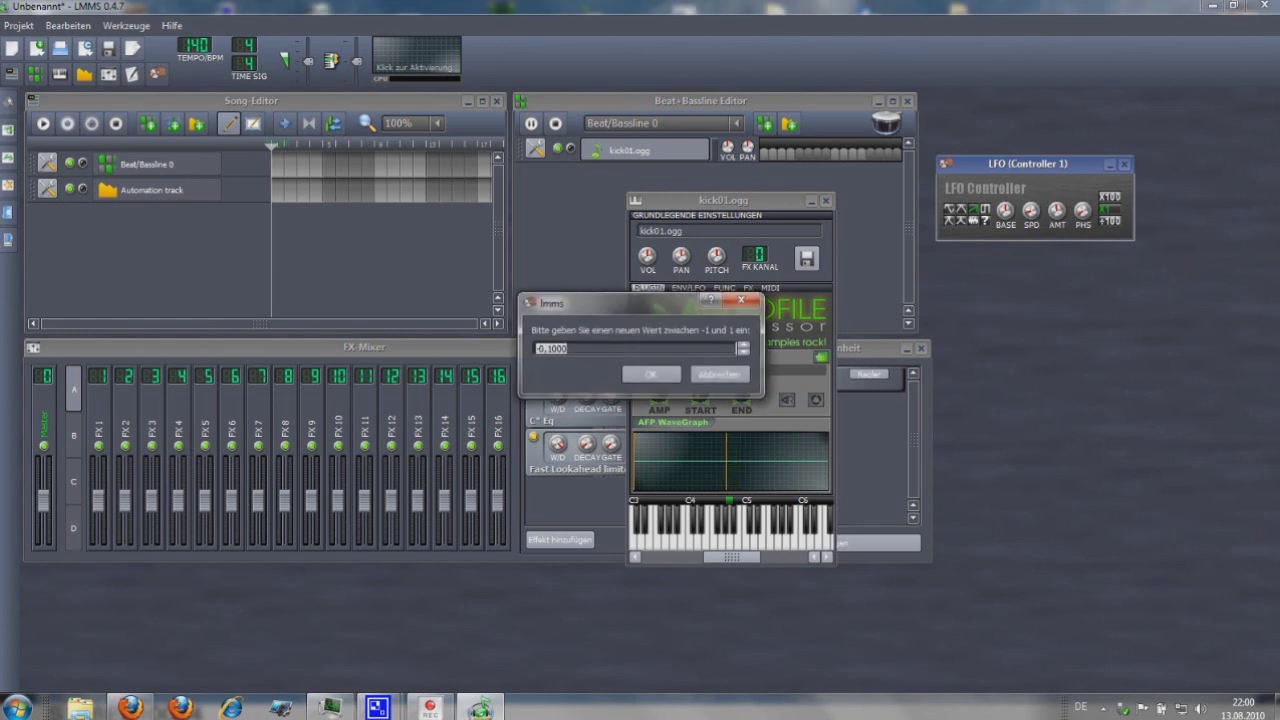
{"action": "key", "text": "Return"}
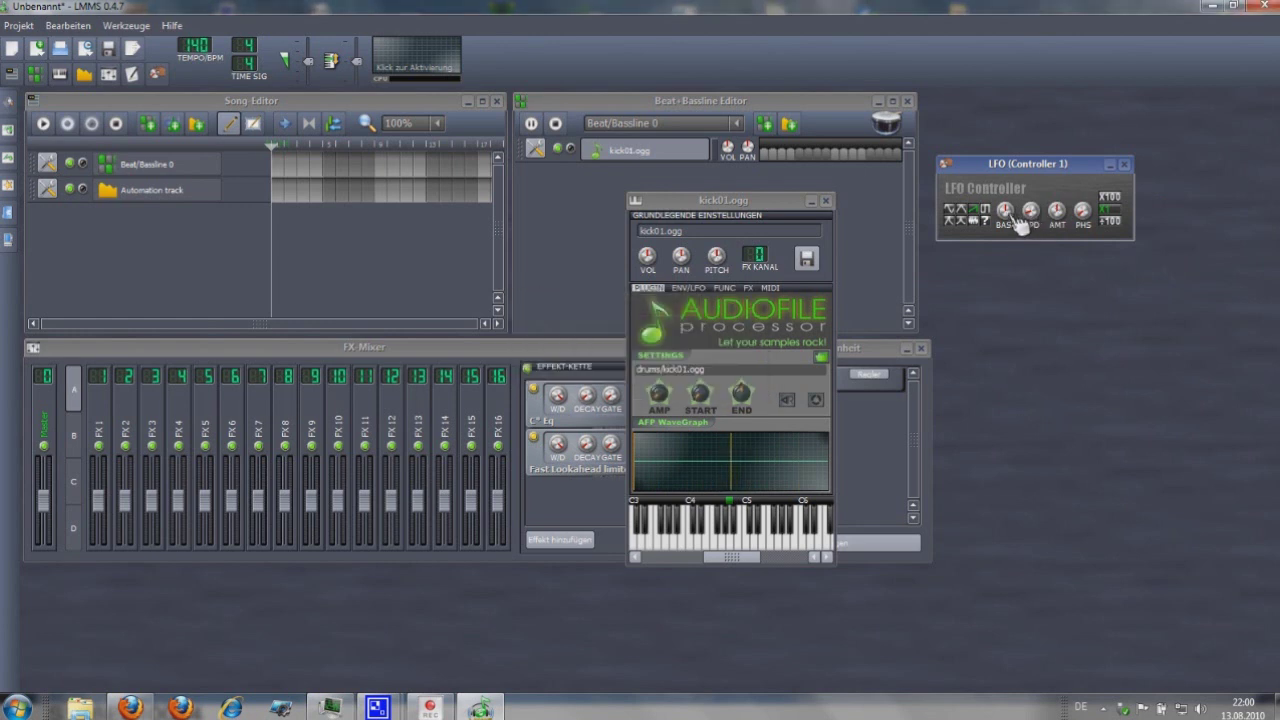
{"action": "left_click", "coordinate": [1005, 211]}
{"action": "left_click_drag", "start_coordinate": [1005, 211], "coordinate": [1005, 226]}
{"action": "left_click", "coordinate": [1057, 214]}
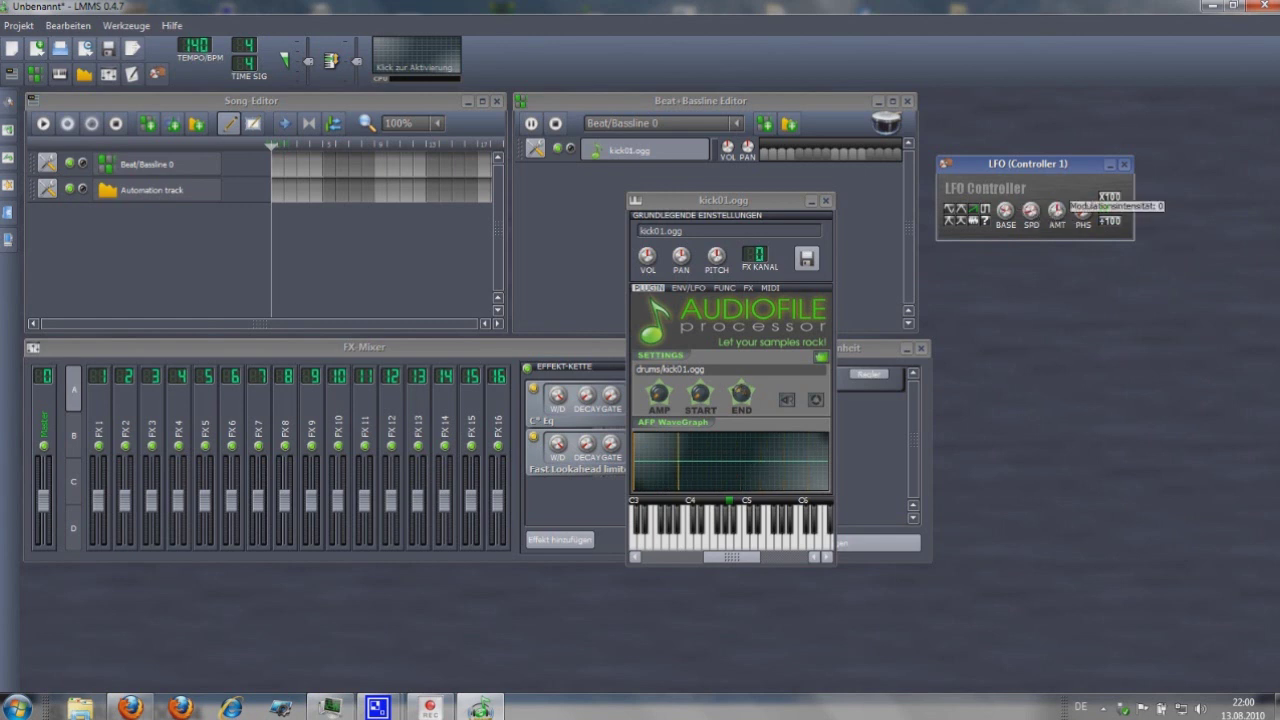
{"action": "left_click_drag", "start_coordinate": [1057, 214], "coordinate": [1057, 192]}
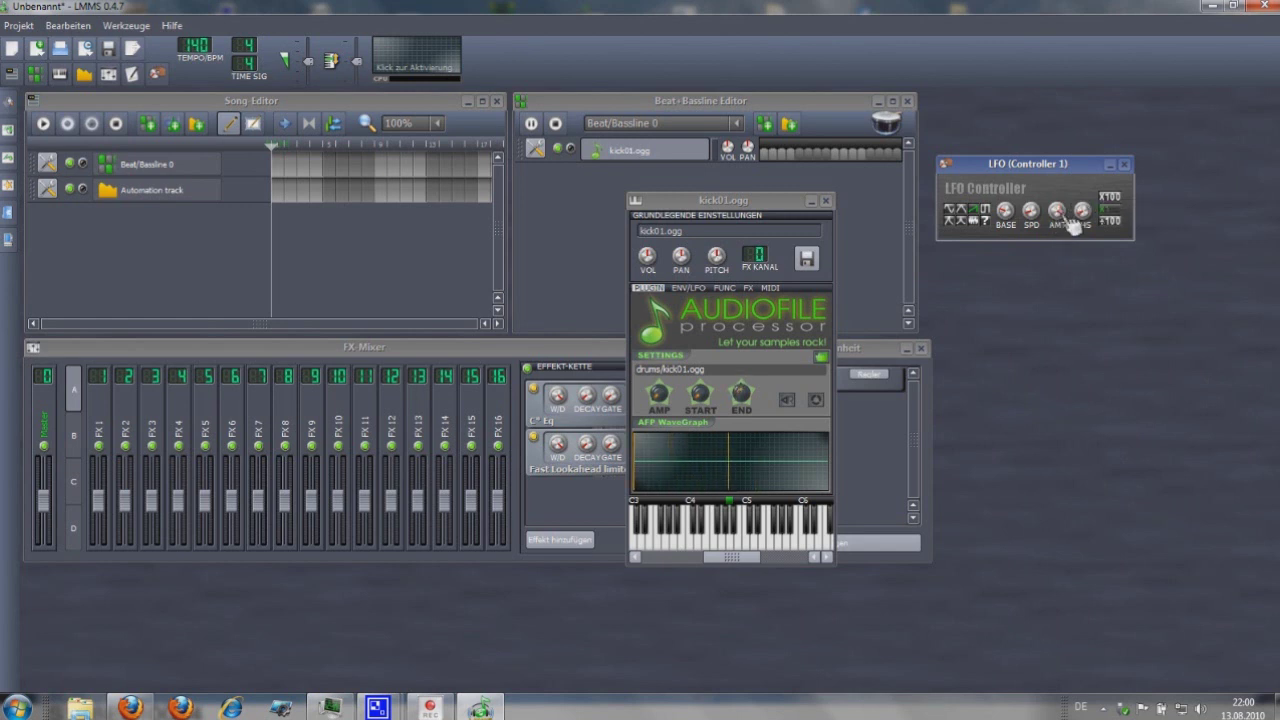
{"action": "left_click_drag", "start_coordinate": [1069, 220], "coordinate": [1068, 218]}
{"action": "mouse_move", "coordinate": [1018, 224]}
Step: Raise the LFO speed to about 13.4, sync it to eighth notes, and set tempo to 123 BPM
{"action": "mouse_move", "coordinate": [1034, 214]}
{"action": "left_mouse_down"}
{"action": "mouse_move", "coordinate": [1034, 196]}
{"action": "mouse_move", "coordinate": [1045, 225]}
{"action": "left_mouse_up"}
{"action": "right_click", "coordinate": [1038, 213]}
{"action": "mouse_move", "coordinate": [1097, 355]}
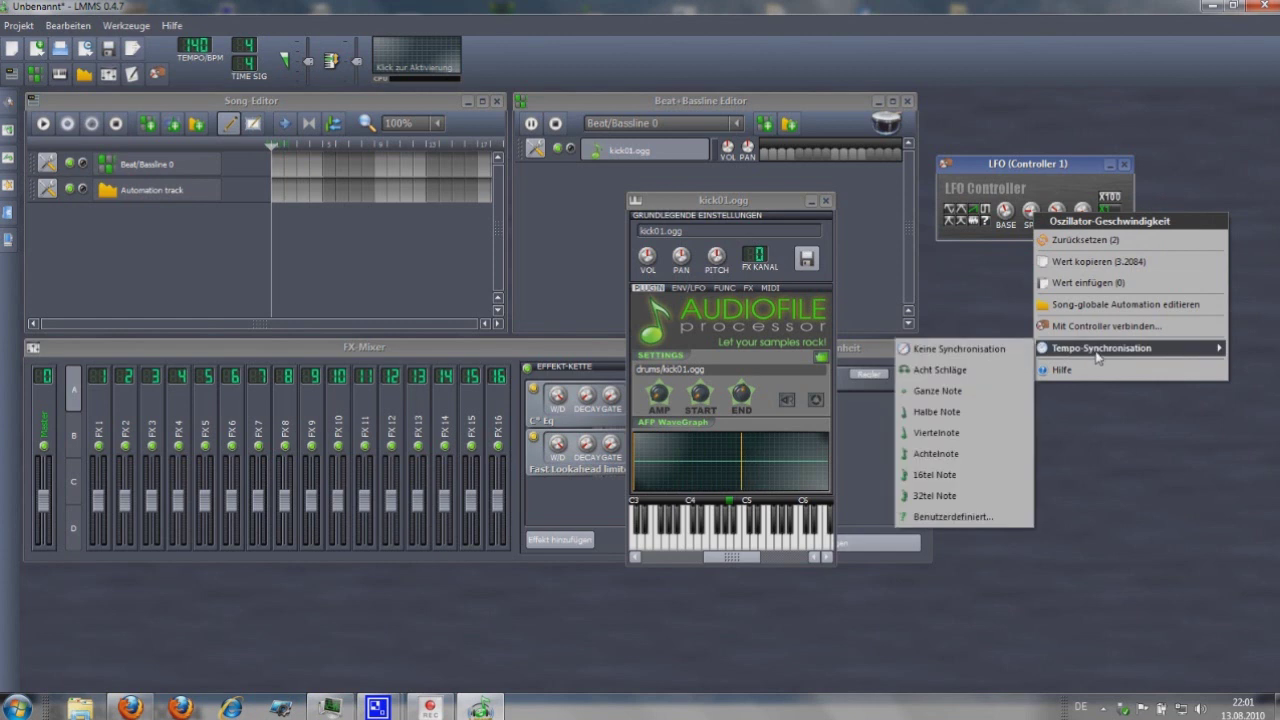
{"action": "left_click", "coordinate": [976, 370]}
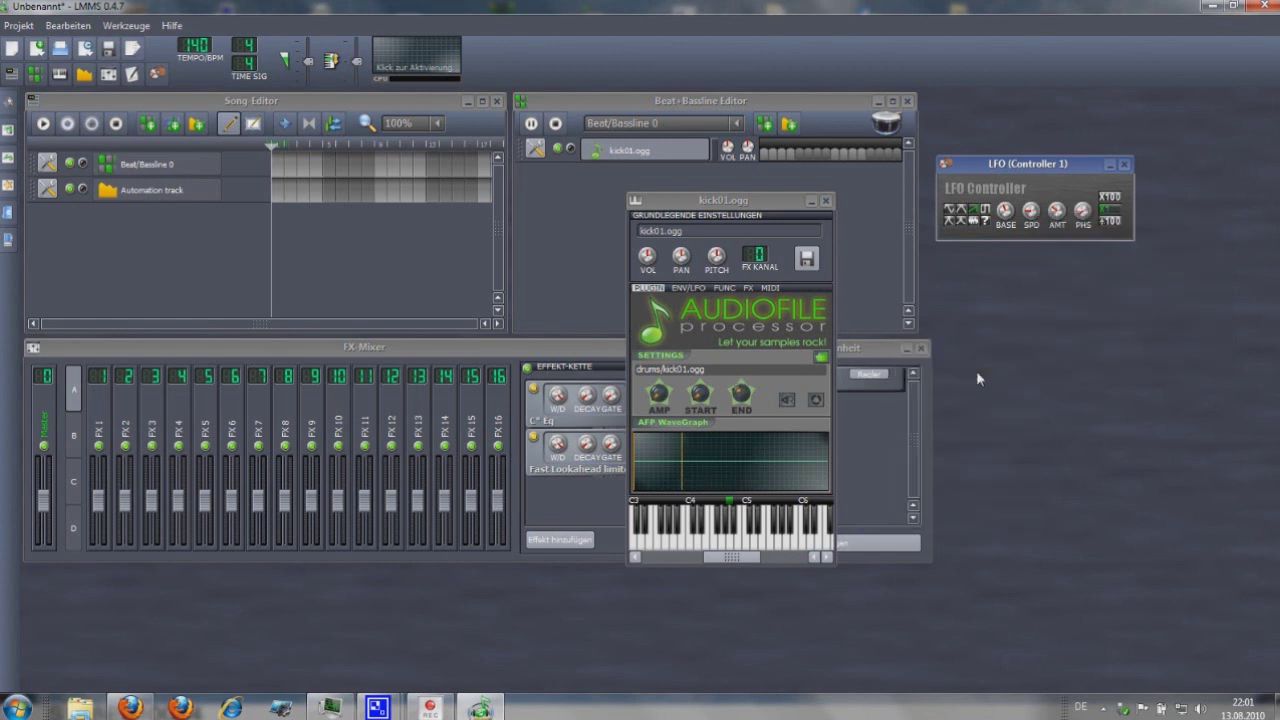
{"action": "right_click", "coordinate": [1036, 216]}
{"action": "mouse_move", "coordinate": [1070, 347]}
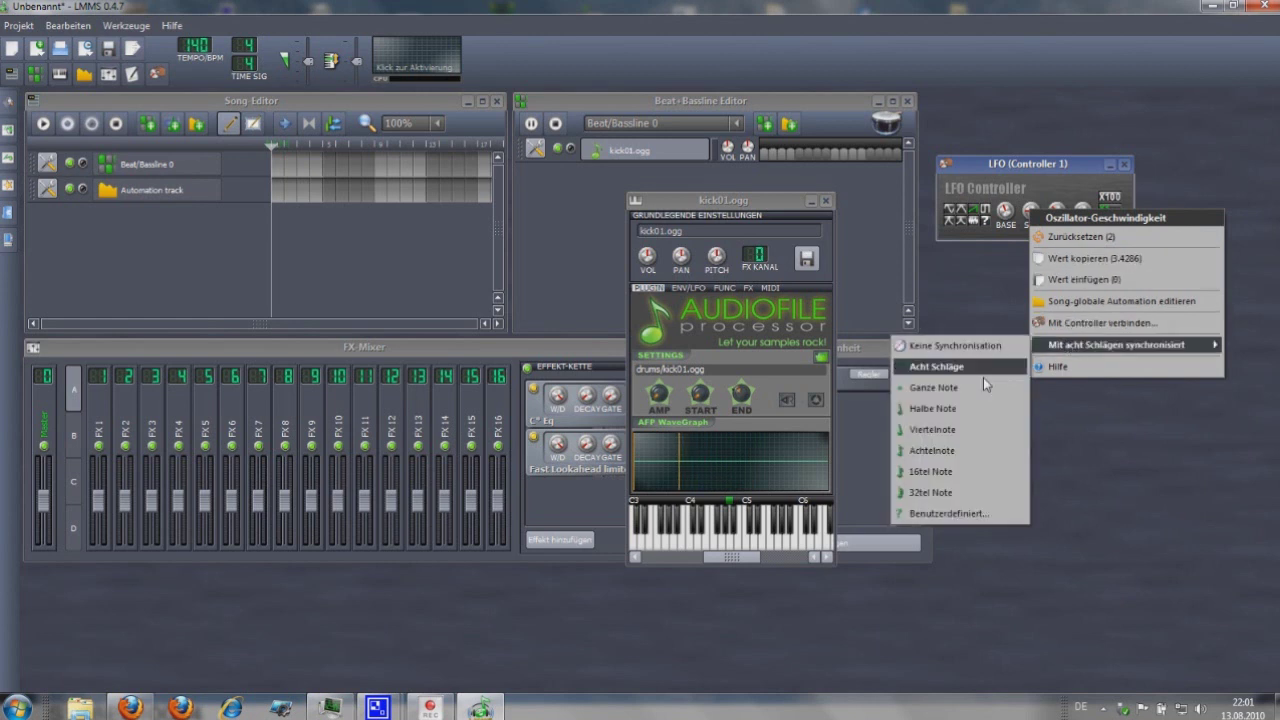
{"action": "left_click", "coordinate": [956, 409]}
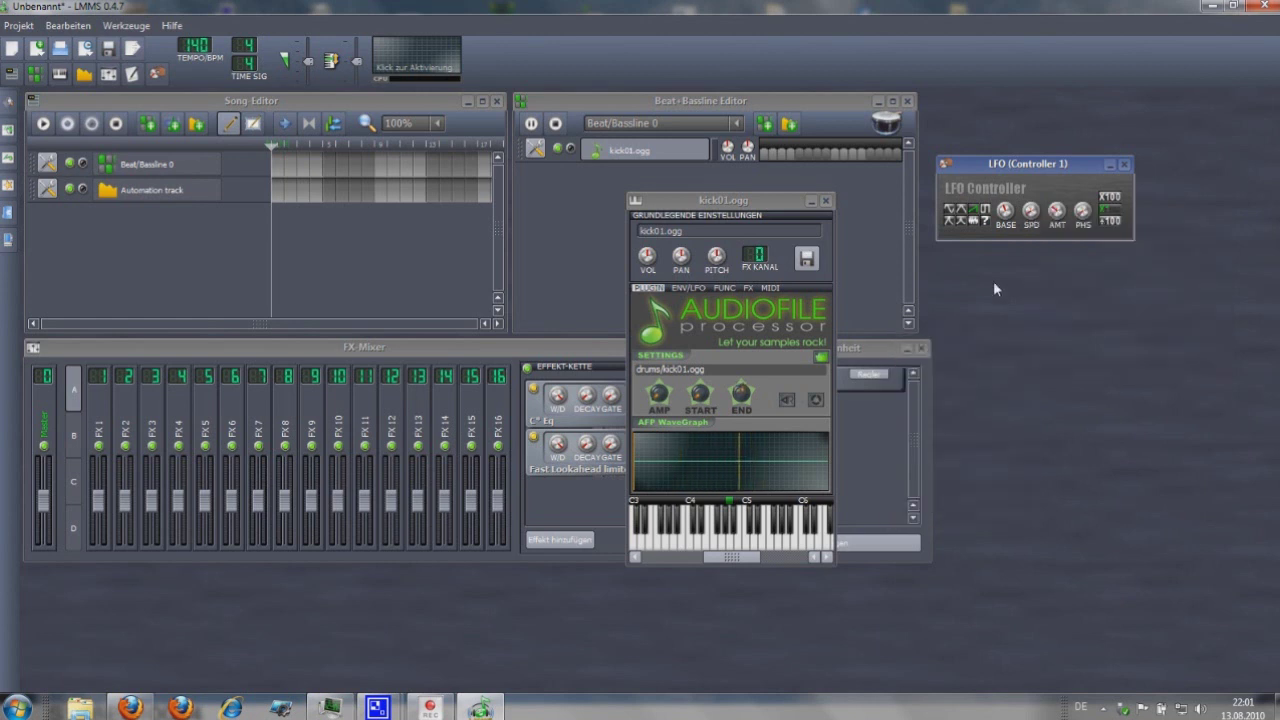
{"action": "right_click", "coordinate": [1033, 213]}
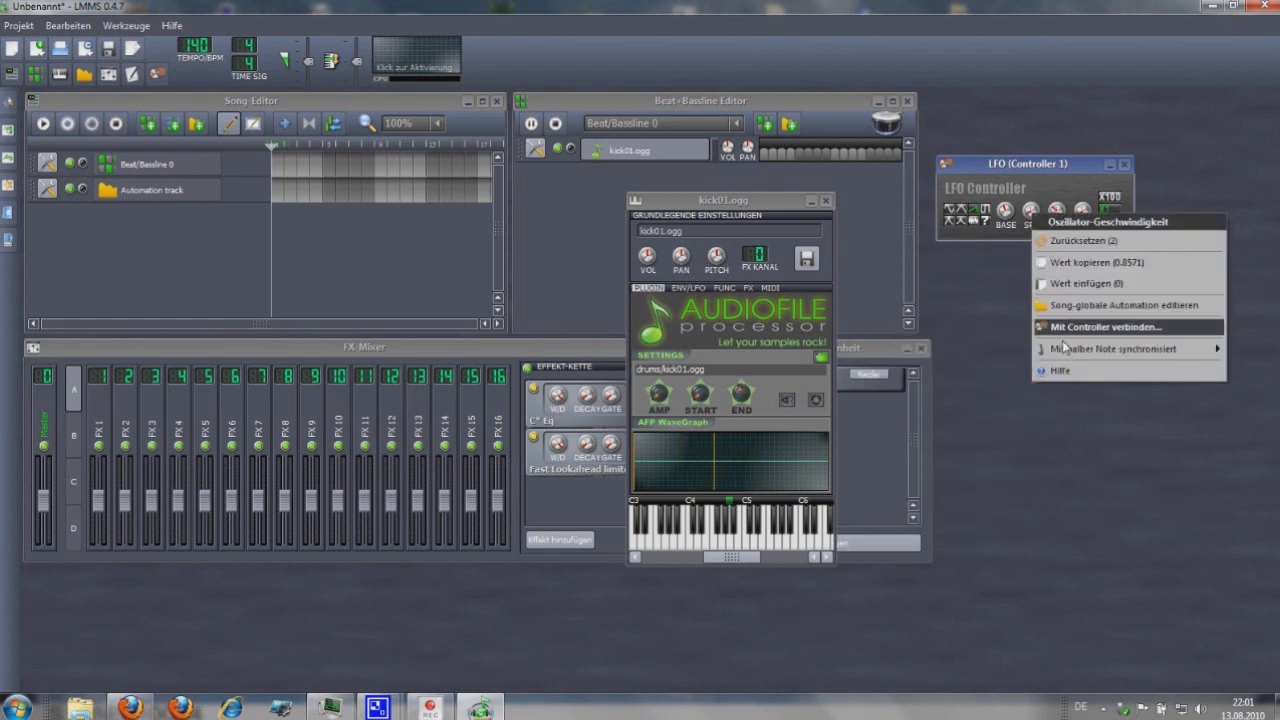
{"action": "mouse_move", "coordinate": [1064, 348]}
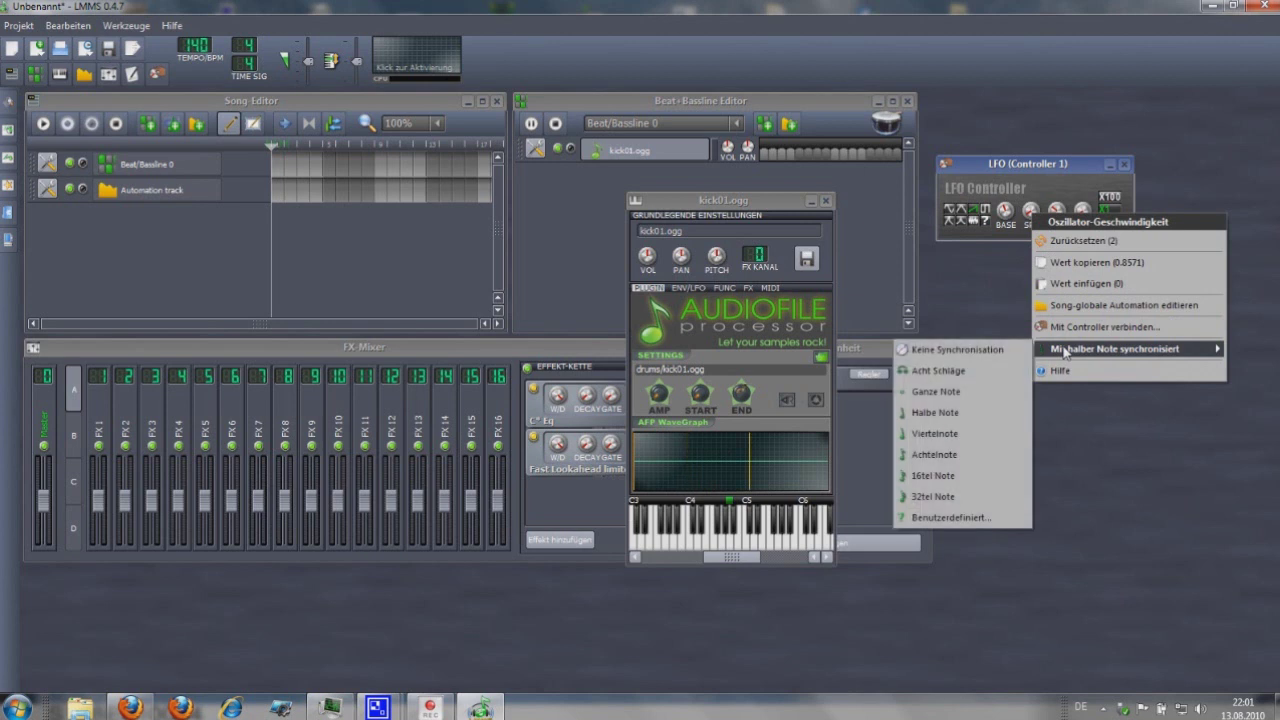
{"action": "left_click", "coordinate": [945, 456]}
{"action": "left_click_drag", "start_coordinate": [218, 55], "coordinate": [218, 59]}
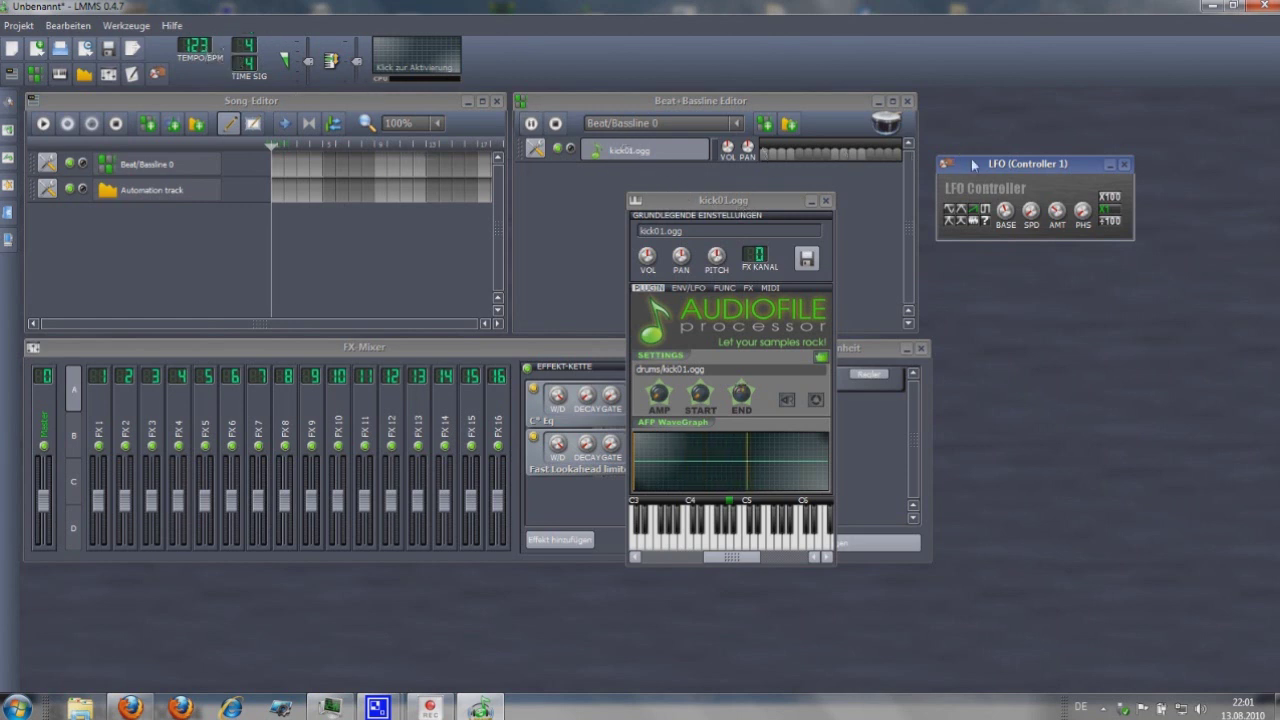
Step: Shift the LFO phase and remove the Controller 1 link from the kick's sample end
{"action": "left_click_drag", "start_coordinate": [1082, 212], "coordinate": [1082, 204]}
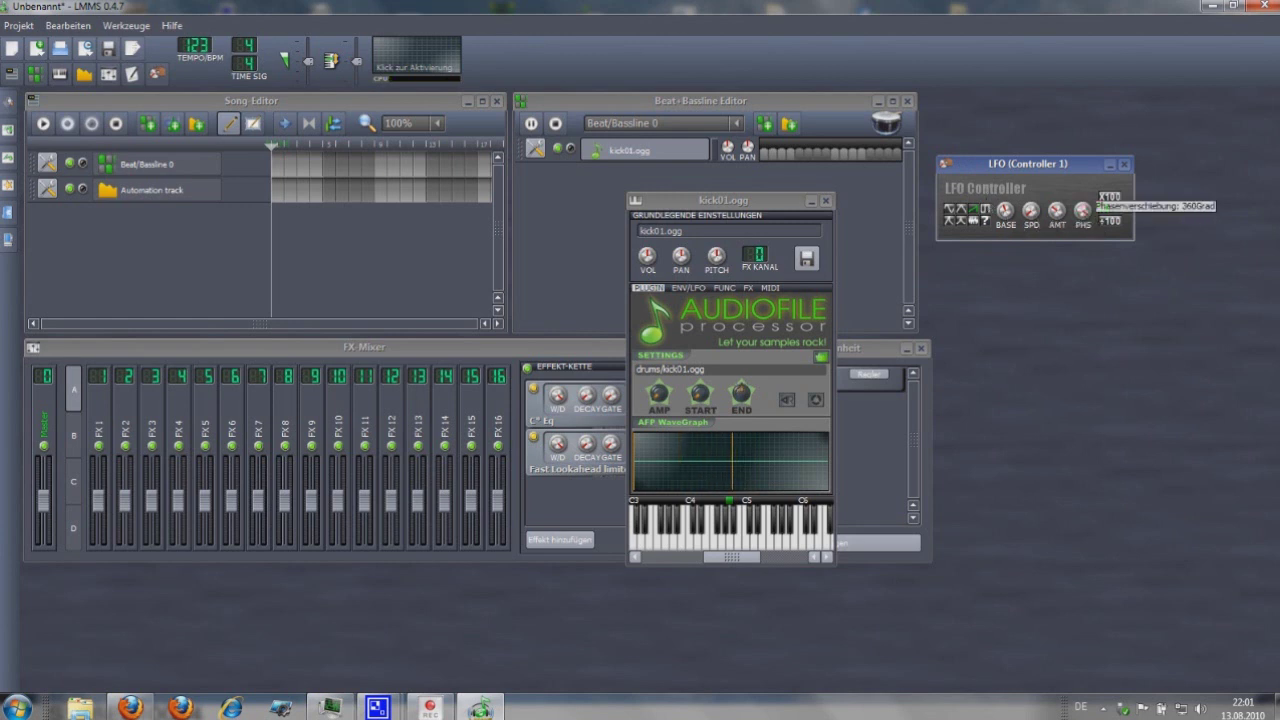
{"action": "left_click_drag", "start_coordinate": [1082, 204], "coordinate": [1085, 215]}
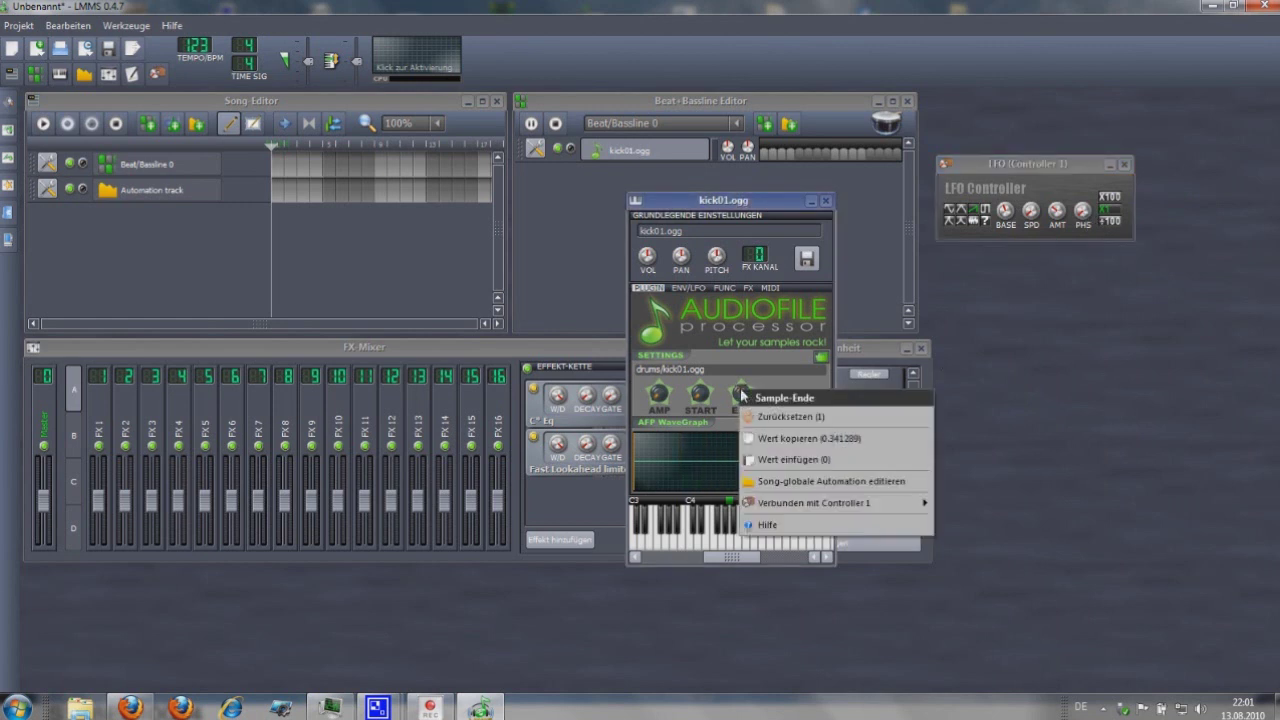
{"action": "mouse_move", "coordinate": [800, 503]}
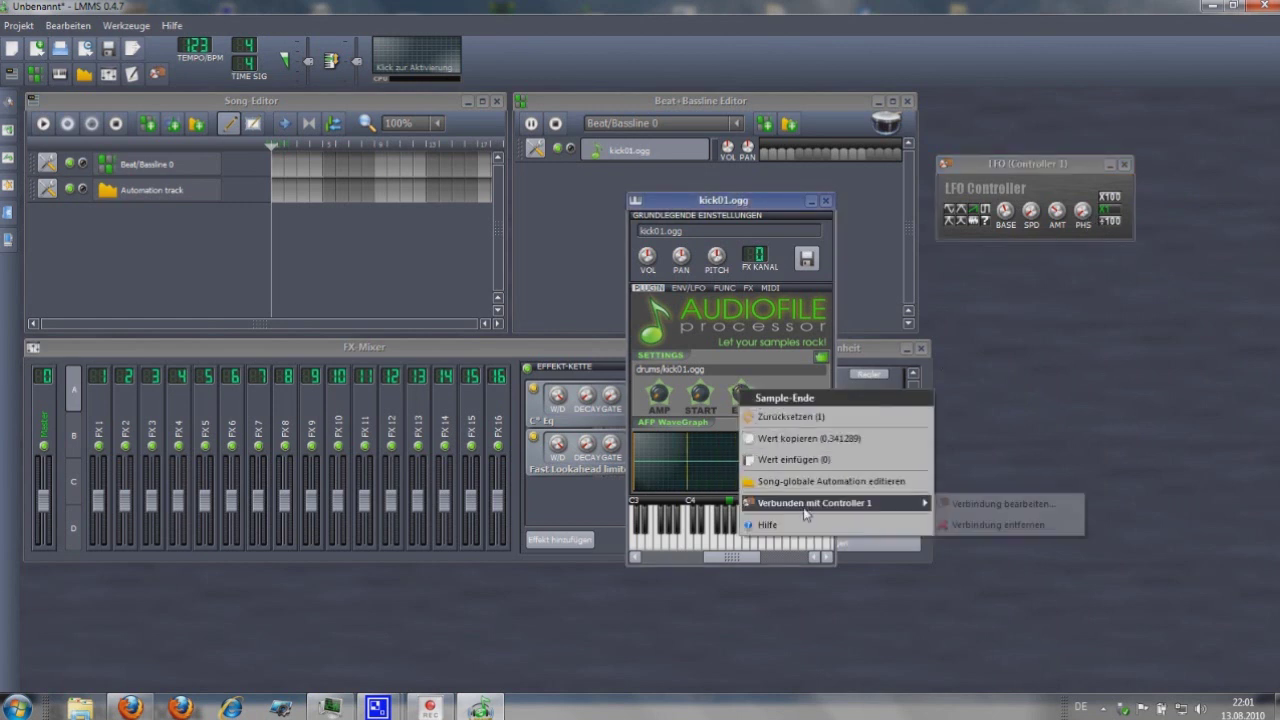
{"action": "left_click", "coordinate": [953, 525]}
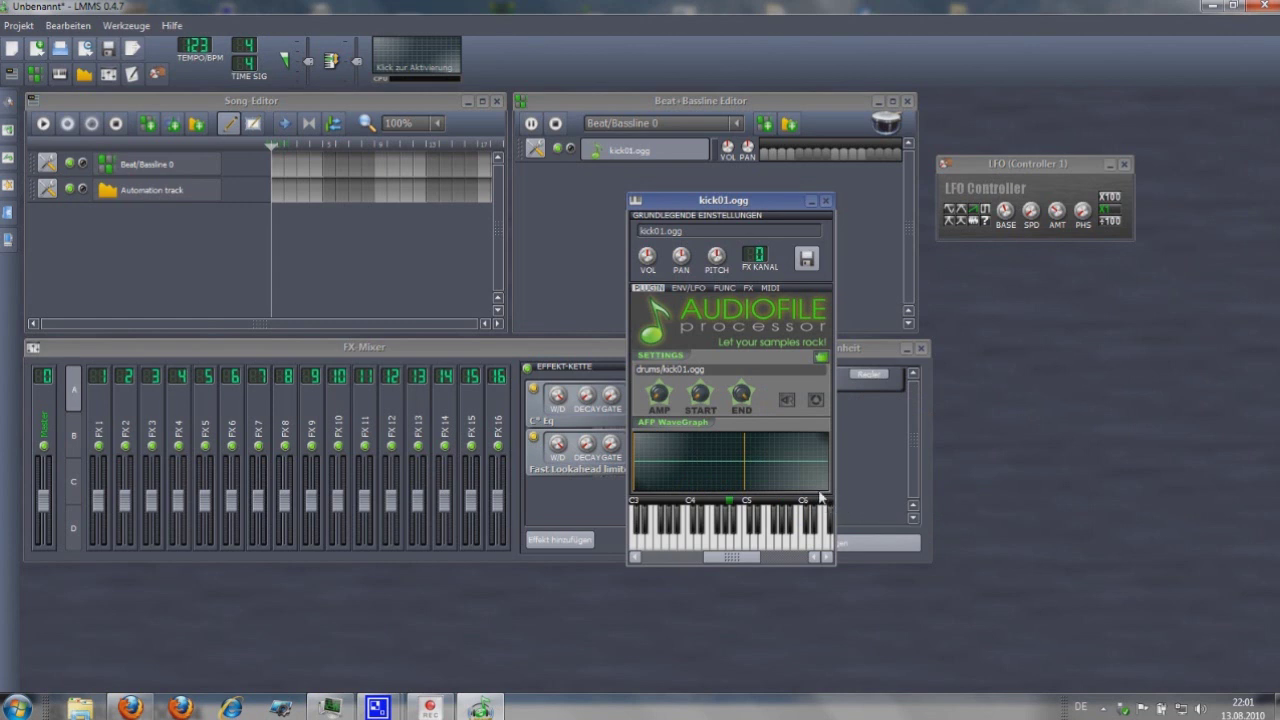
Step: Move the kick's sample end to about 0.92 and adjust its amplification
{"action": "left_click", "coordinate": [745, 400]}
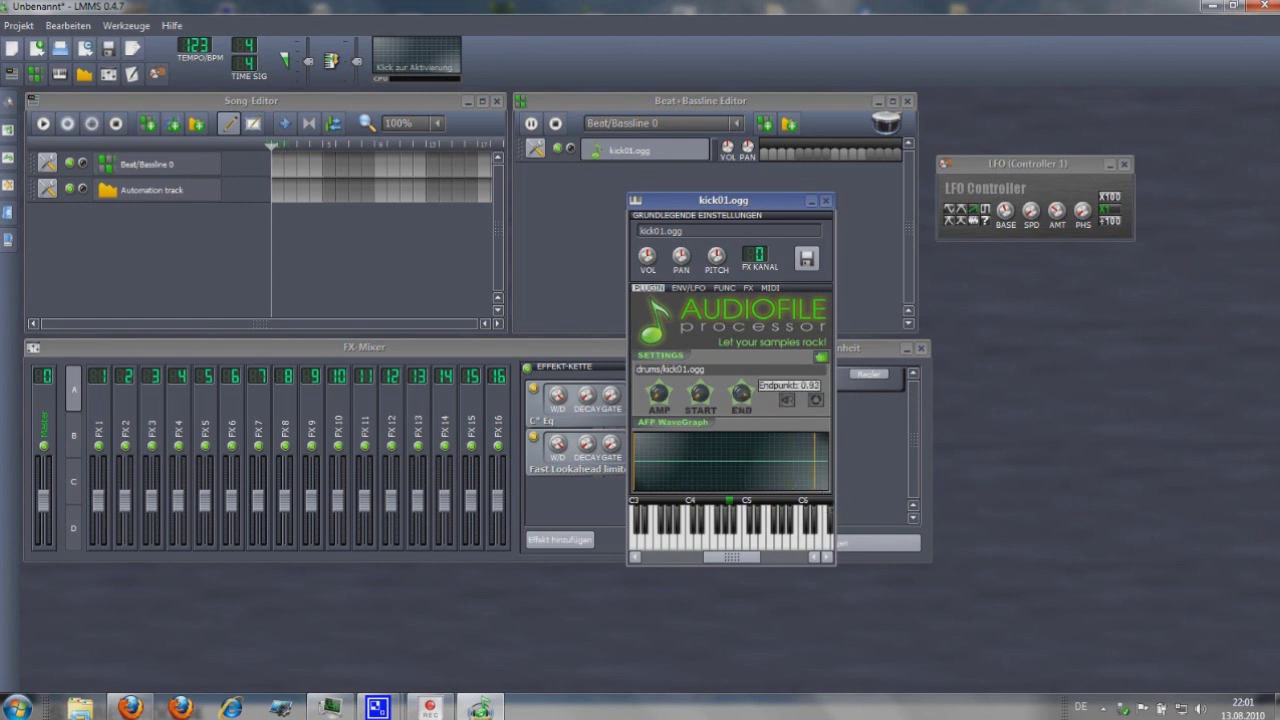
{"action": "left_click_drag", "start_coordinate": [745, 400], "coordinate": [750, 405]}
{"action": "mouse_move", "coordinate": [660, 402]}
{"action": "left_mouse_down"}
{"action": "mouse_move", "coordinate": [660, 388]}
{"action": "mouse_move", "coordinate": [660, 400]}
{"action": "left_mouse_up"}
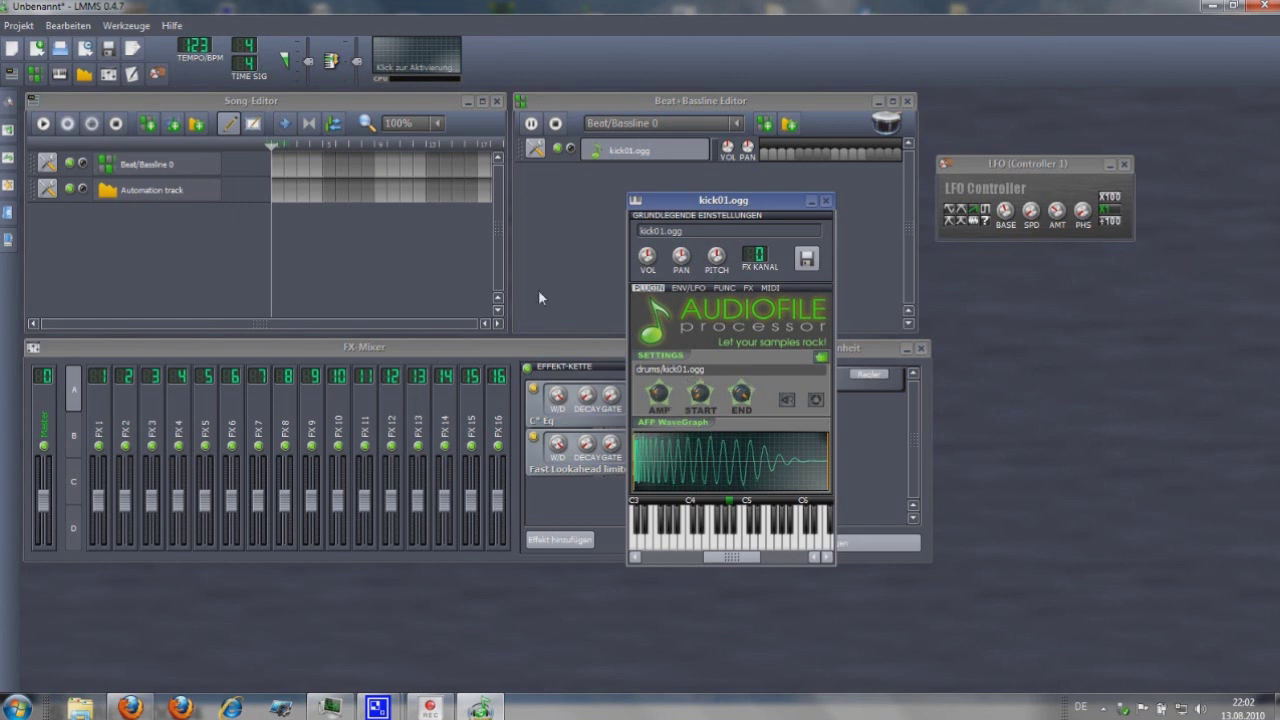
Step: Play the beat and place kicks on steps 1, 5, 9 and 13 of kick01.ogg
{"action": "left_click", "coordinate": [532, 124]}
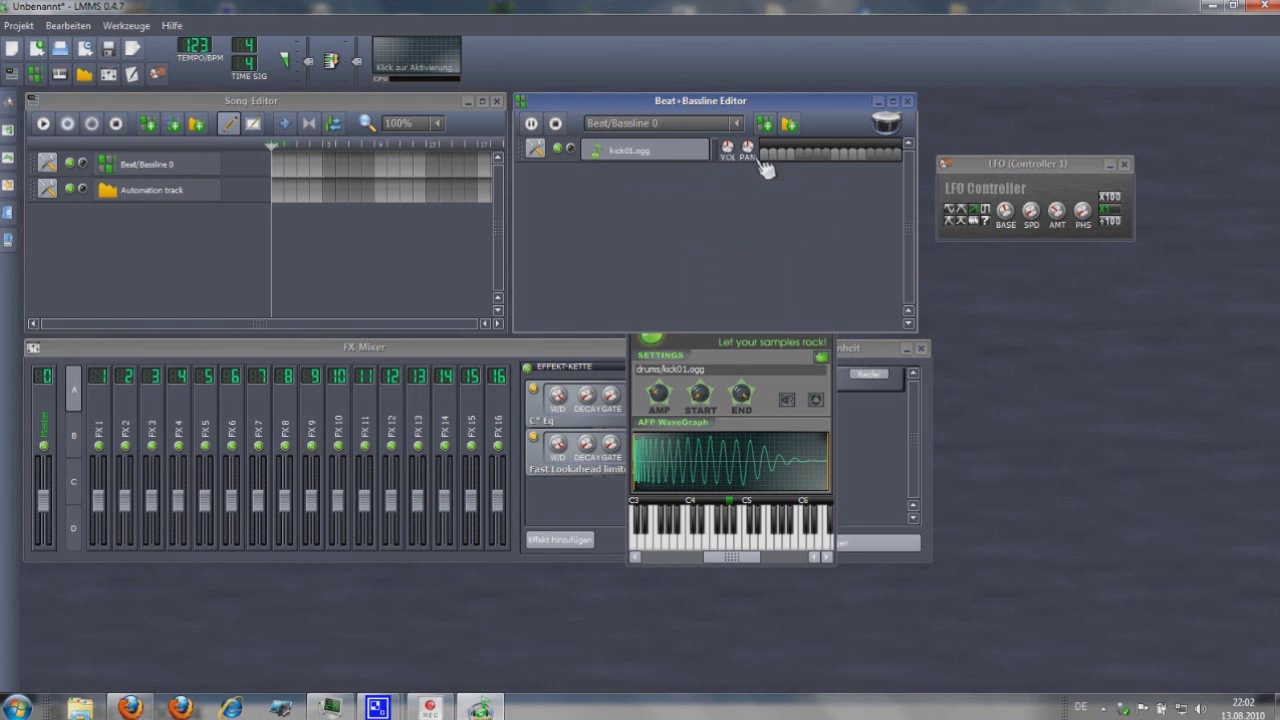
{"action": "left_click", "coordinate": [766, 153]}
{"action": "left_click", "coordinate": [800, 153]}
{"action": "left_click", "coordinate": [834, 153]}
{"action": "left_click", "coordinate": [869, 153]}
Step: Move the kick01.ogg window aside and shift the kick's base note on the keyboard to 53
{"action": "left_click", "coordinate": [832, 383]}
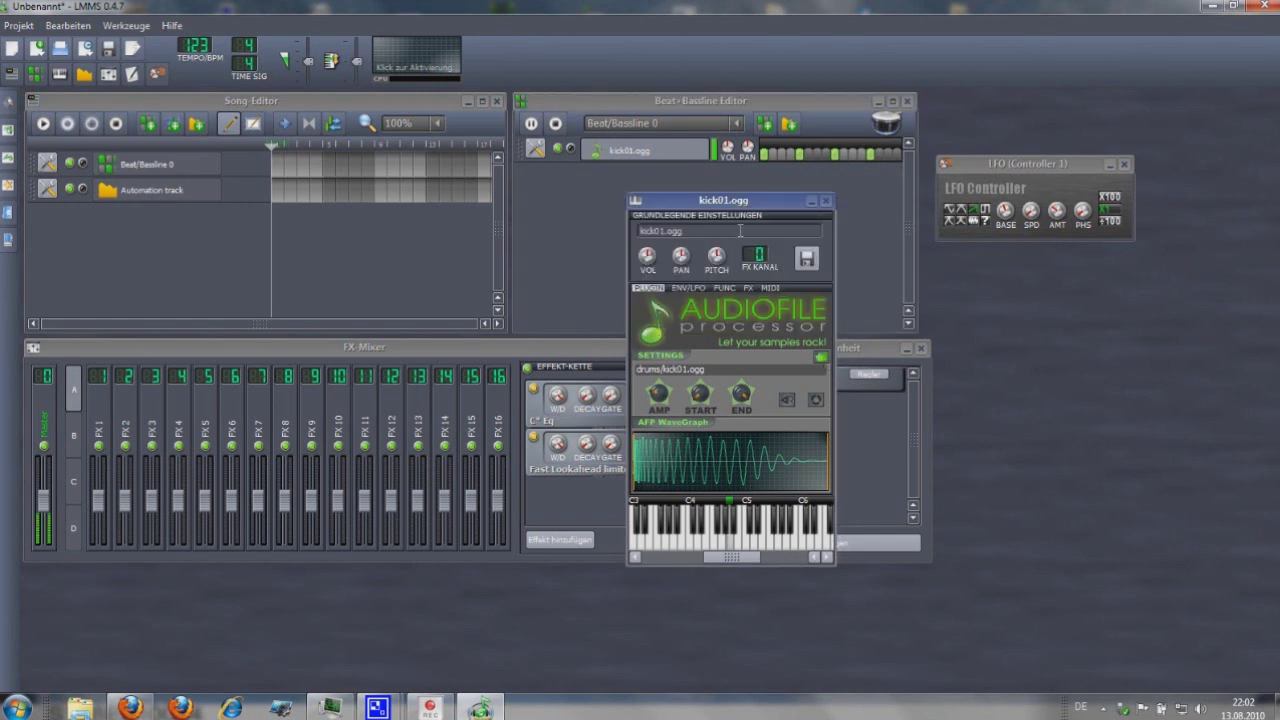
{"action": "left_click_drag", "start_coordinate": [733, 207], "coordinate": [868, 266]}
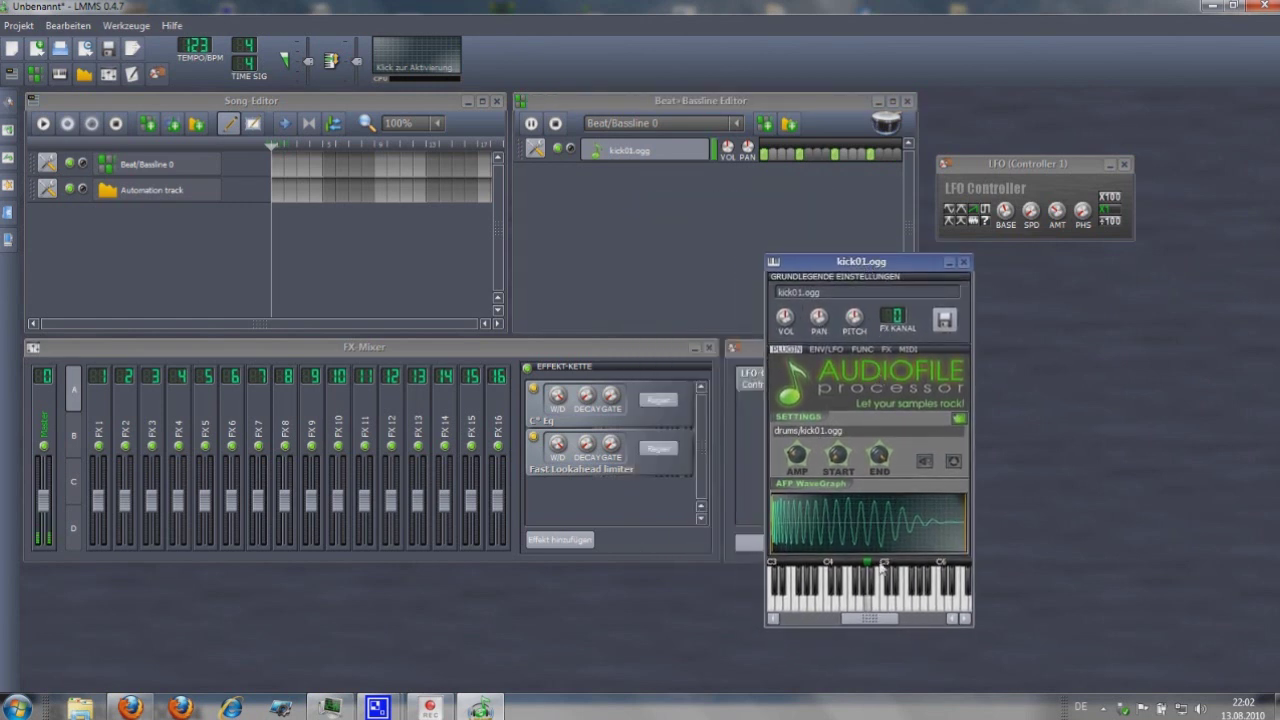
{"action": "mouse_move", "coordinate": [870, 566]}
{"action": "left_mouse_down"}
{"action": "mouse_move", "coordinate": [936, 568]}
{"action": "mouse_move", "coordinate": [792, 567]}
{"action": "left_mouse_up"}
{"action": "right_click", "coordinate": [850, 566]}
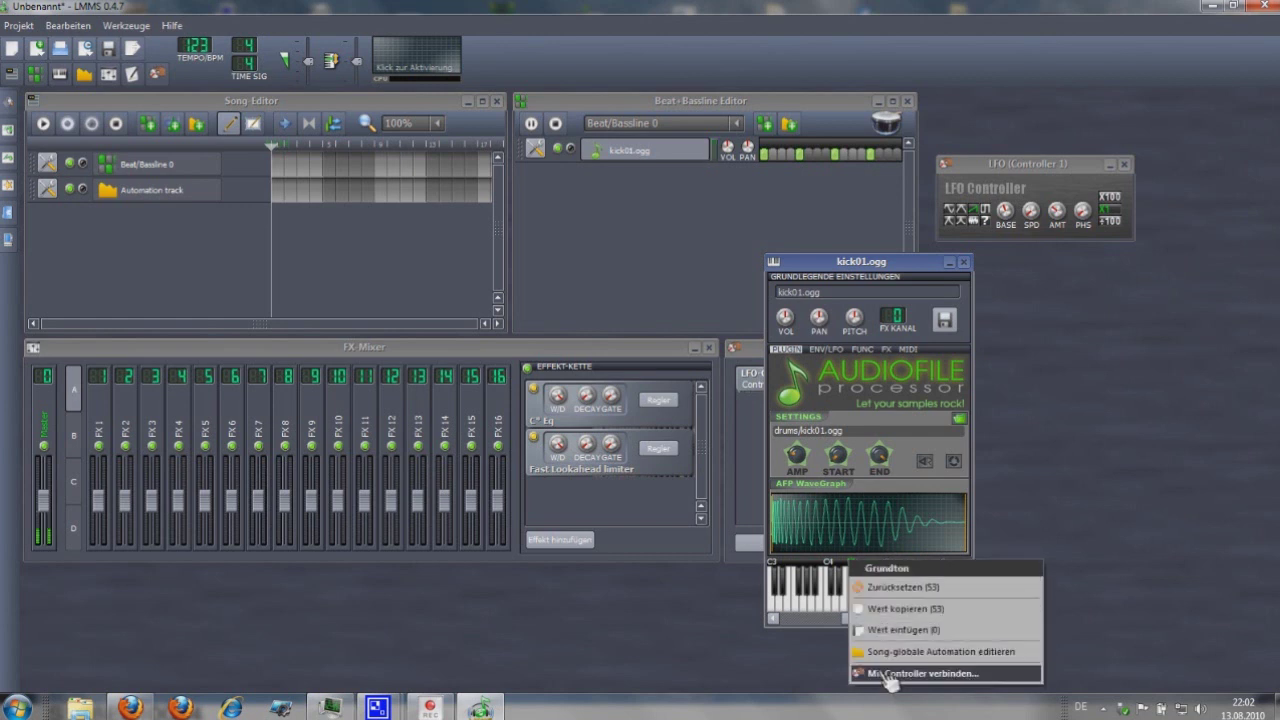
Step: Connect kick01.ogg's base note to Controller 1, then raise the LFO speed to about 5.44
{"action": "left_click", "coordinate": [890, 673]}
{"action": "left_click", "coordinate": [706, 350]}
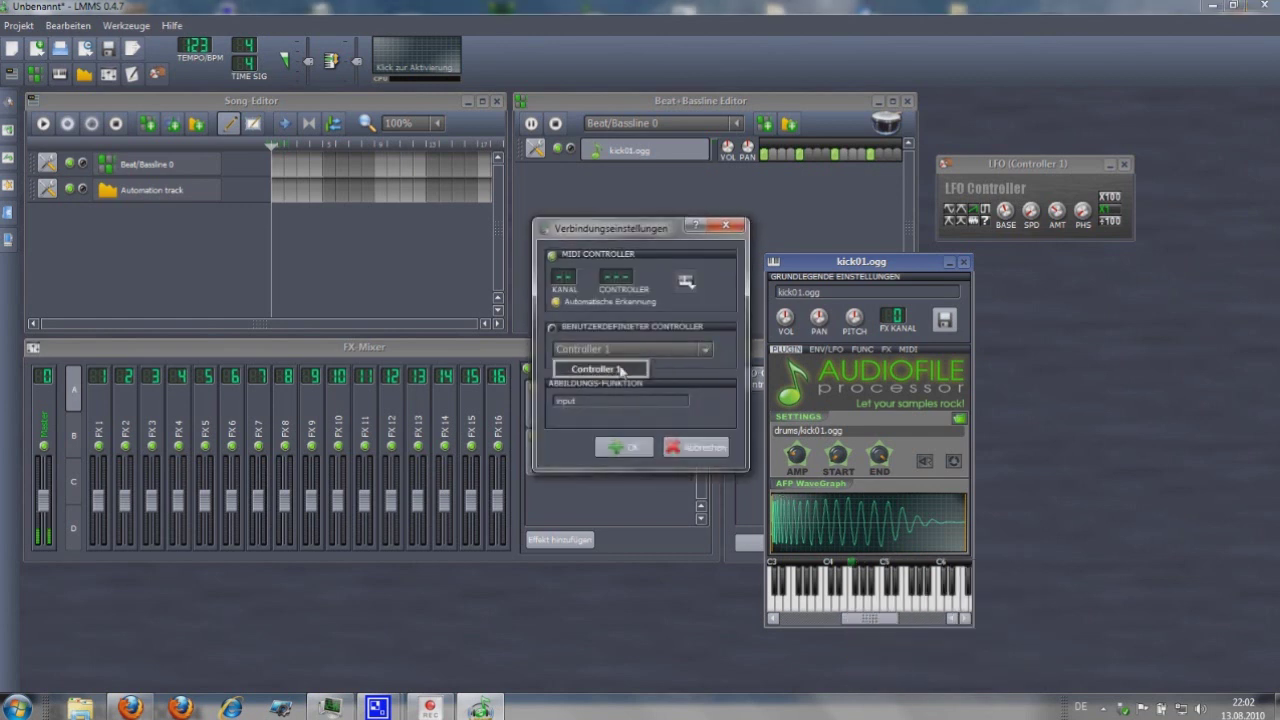
{"action": "left_click", "coordinate": [617, 370]}
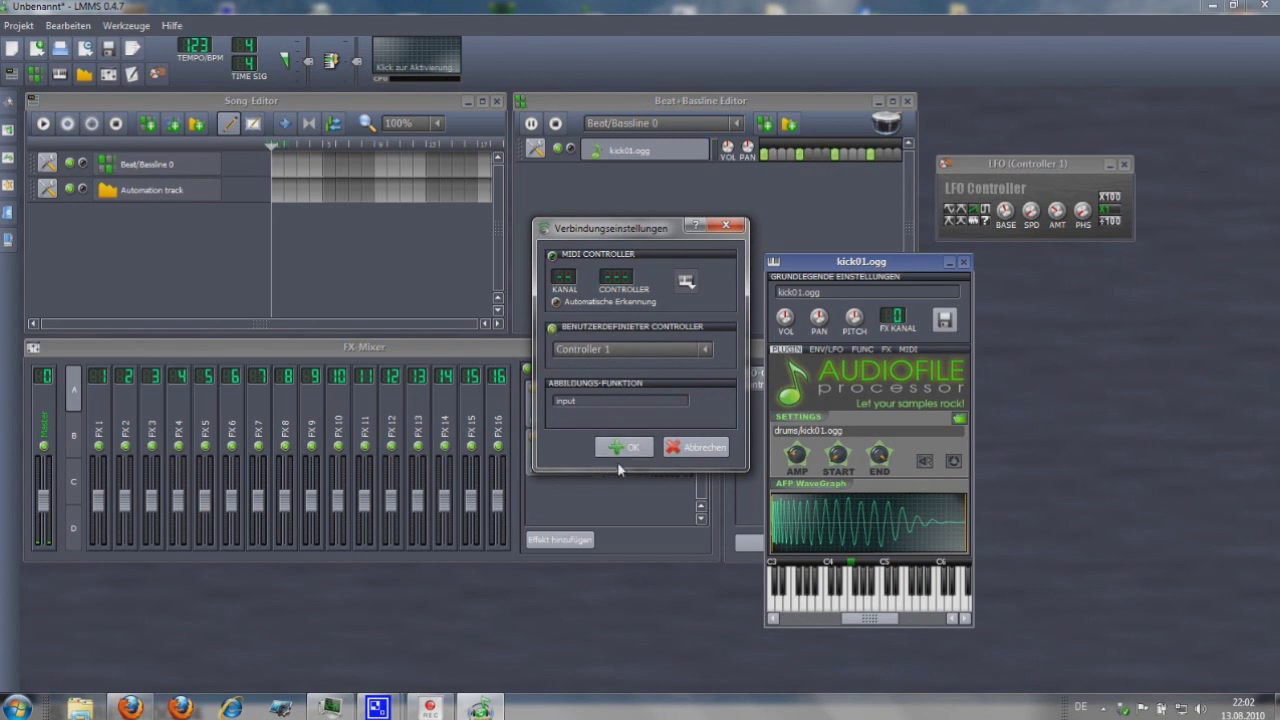
{"action": "left_click", "coordinate": [625, 448]}
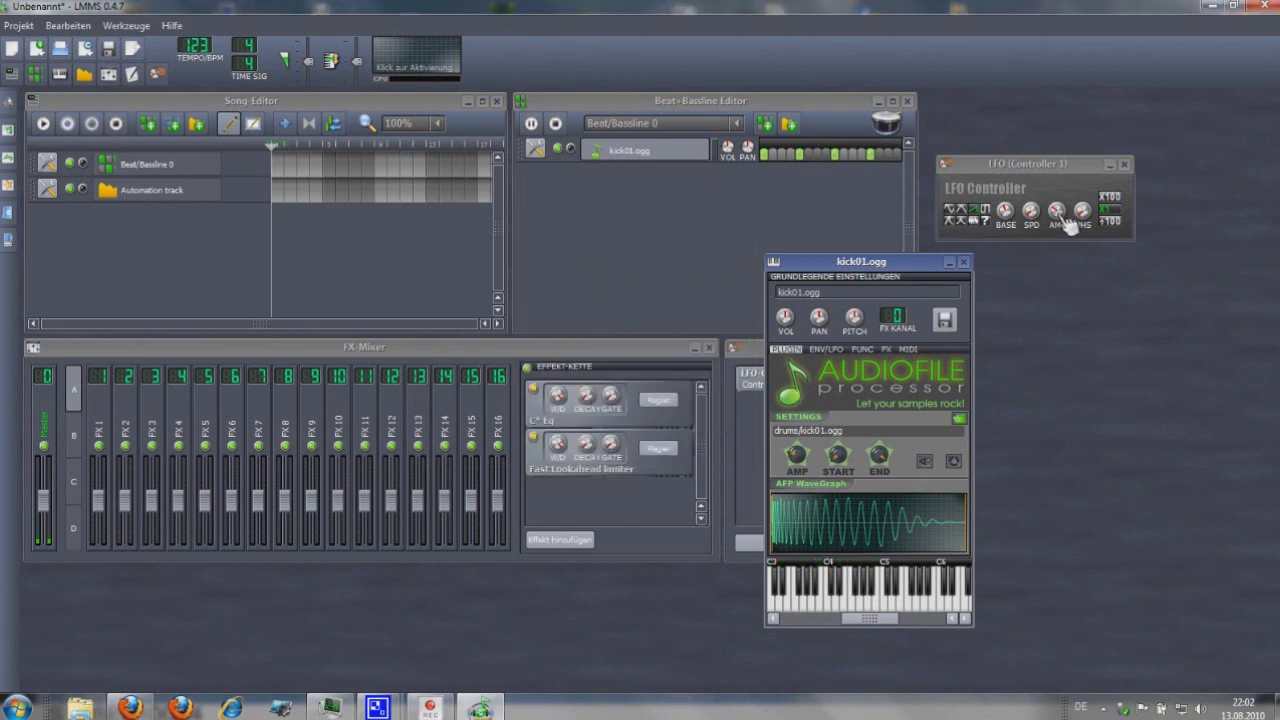
{"action": "left_click", "coordinate": [1031, 211]}
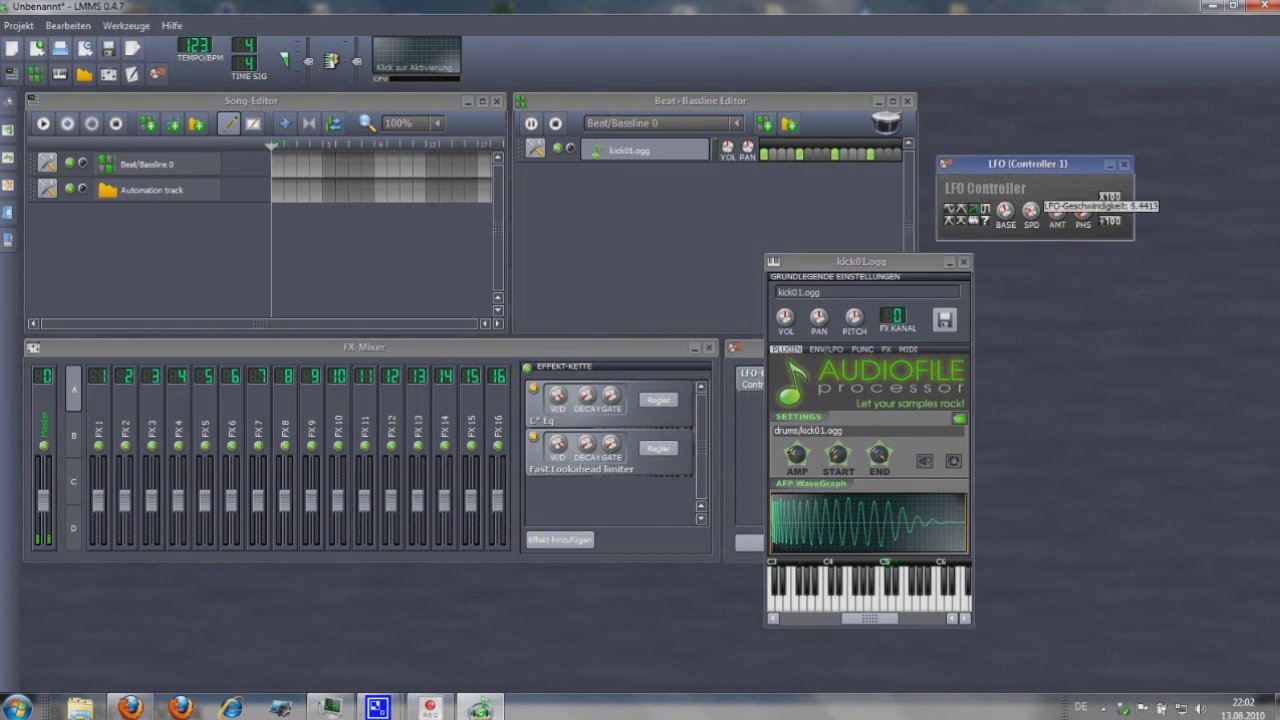
{"action": "left_click_drag", "start_coordinate": [1031, 211], "coordinate": [1040, 225]}
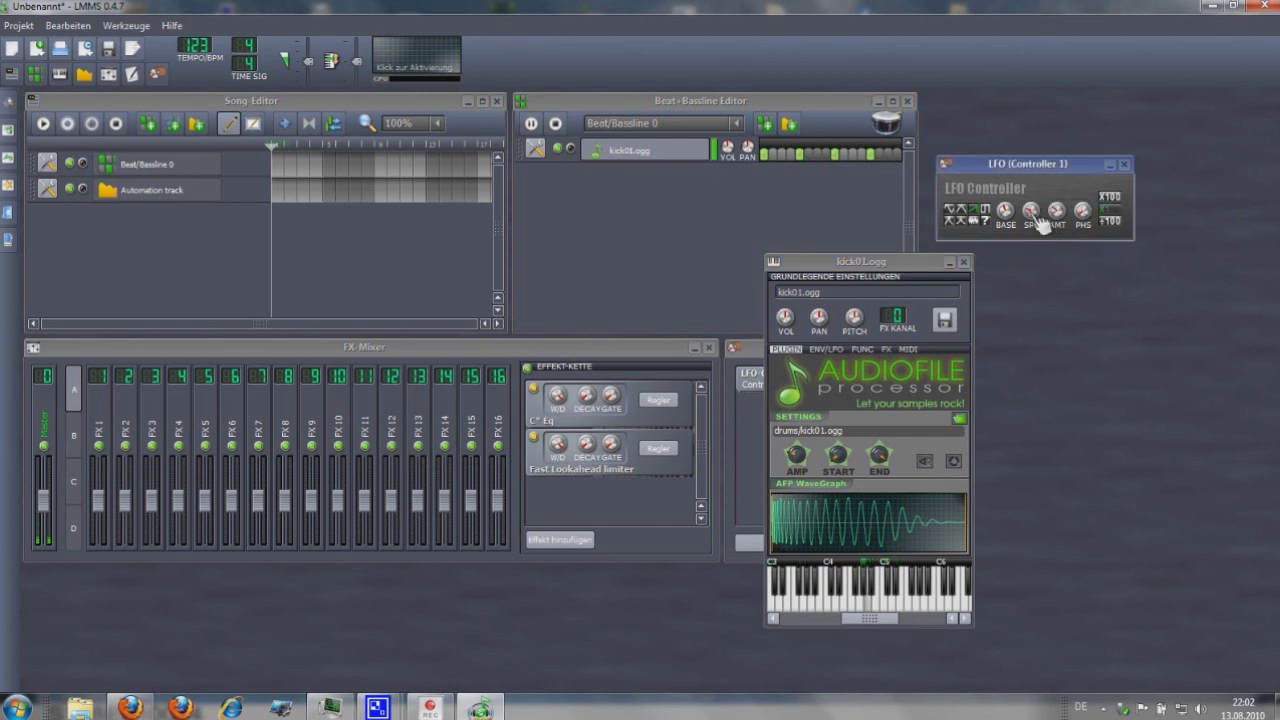
Step: Play the beat pattern once more in the beat editor, then stop it
{"action": "left_click", "coordinate": [556, 127]}
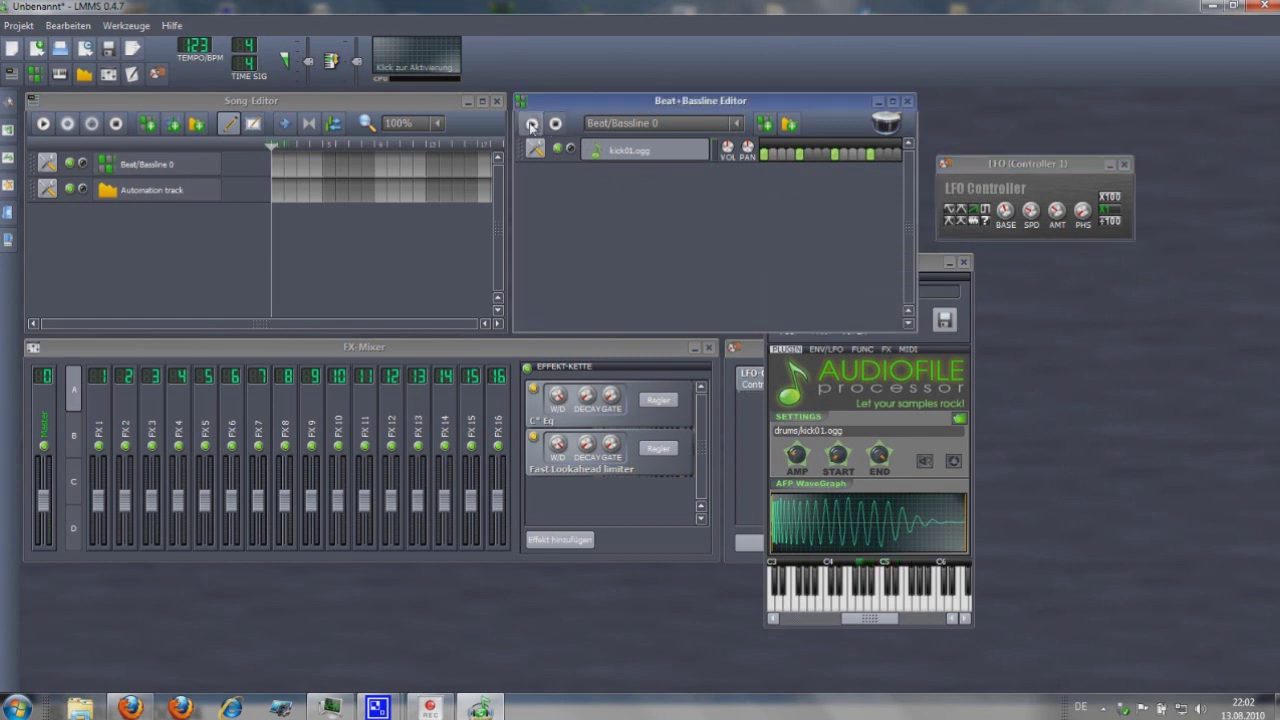
{"action": "left_click", "coordinate": [531, 125]}
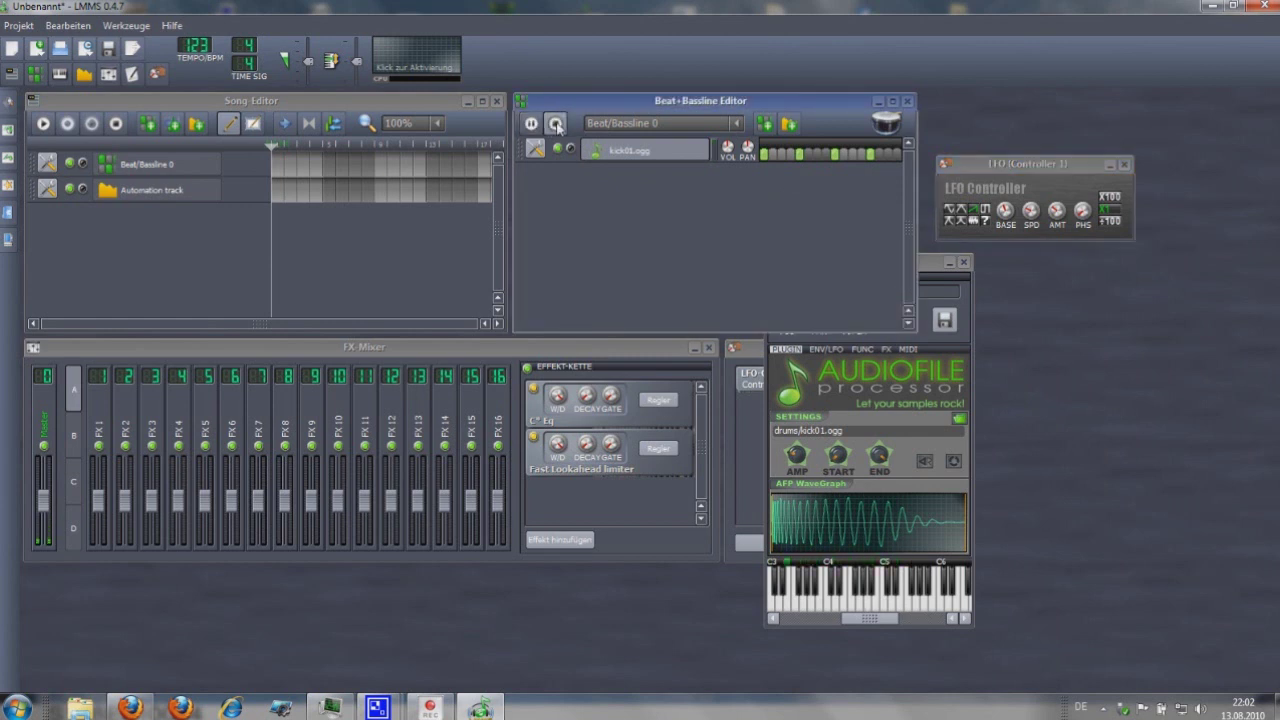
{"action": "left_click", "coordinate": [557, 125]}
Step: Put the Beat/Bassline 0 pattern in bar 1 and play the song with looping enabled
{"action": "left_click", "coordinate": [278, 170]}
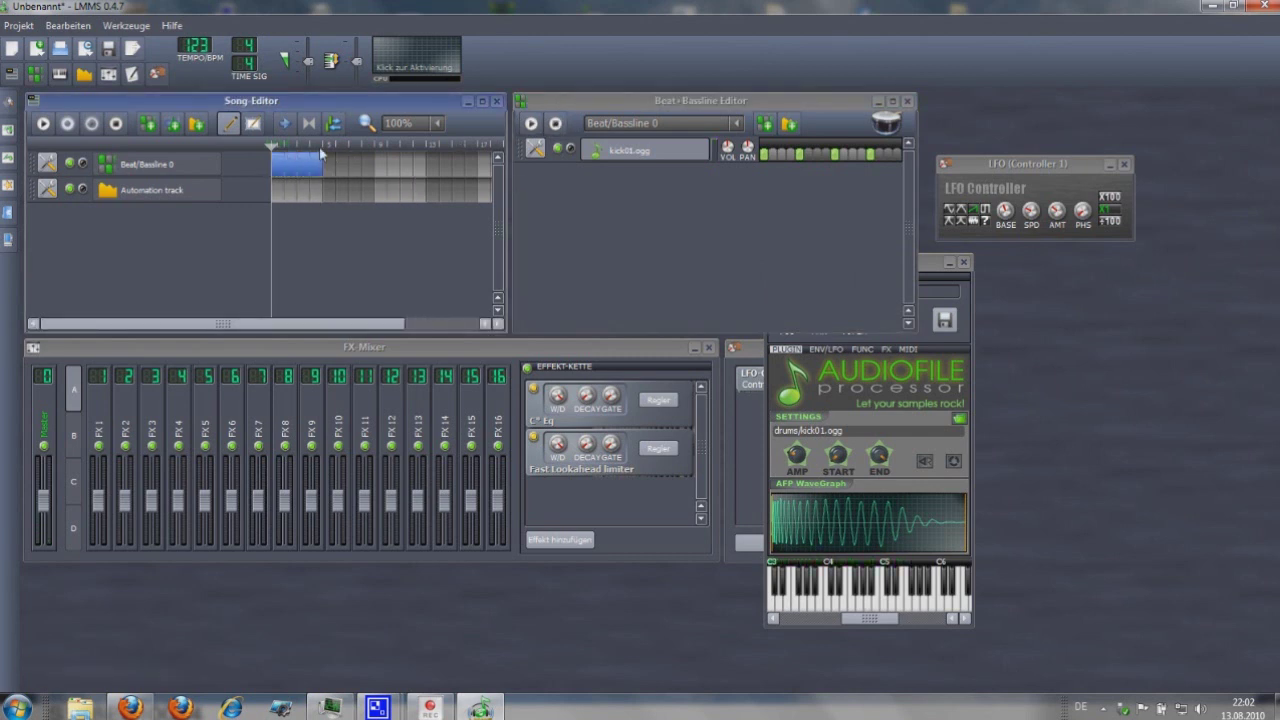
{"action": "left_click", "coordinate": [313, 129]}
{"action": "left_click", "coordinate": [47, 126]}
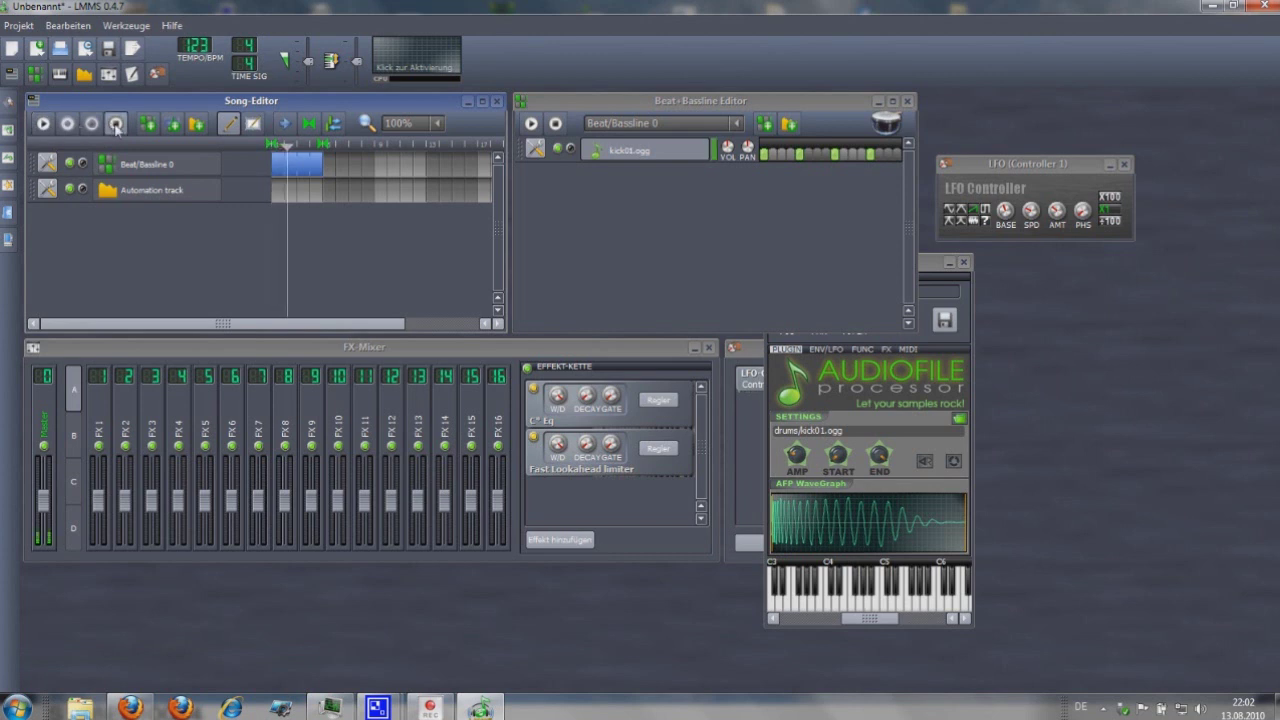
{"action": "key", "text": "space"}
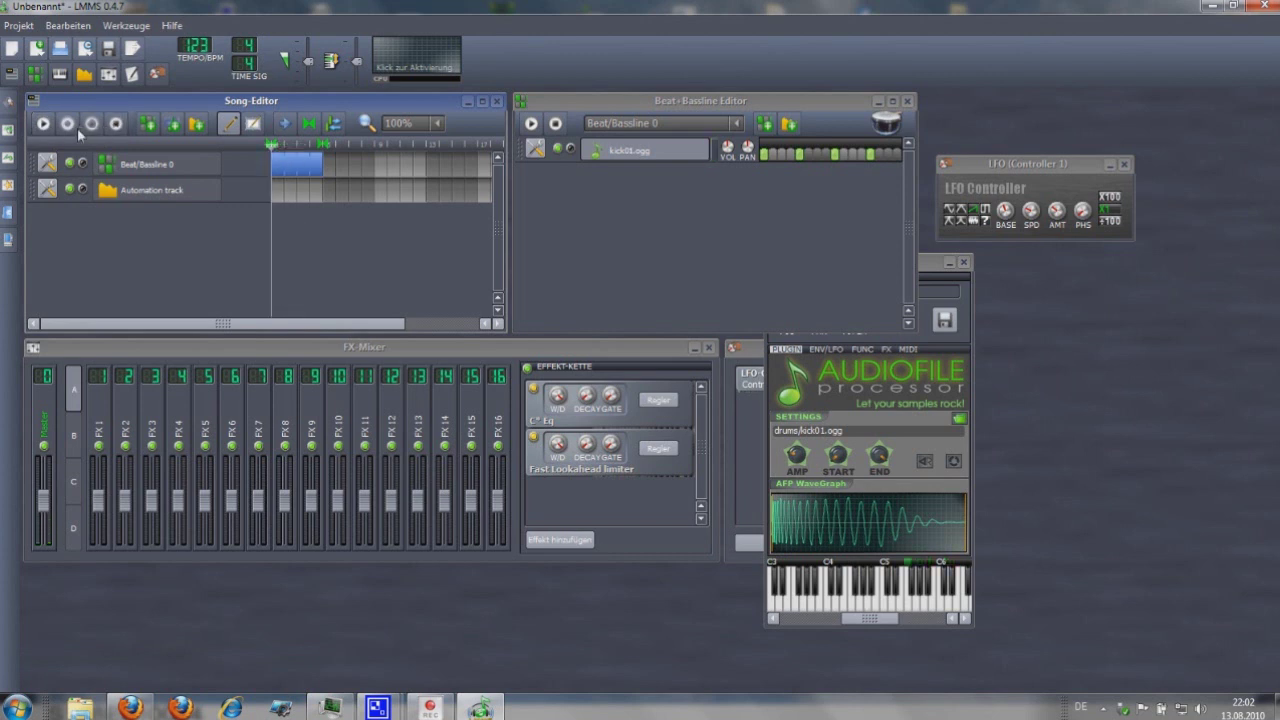
{"action": "left_click", "coordinate": [44, 124]}
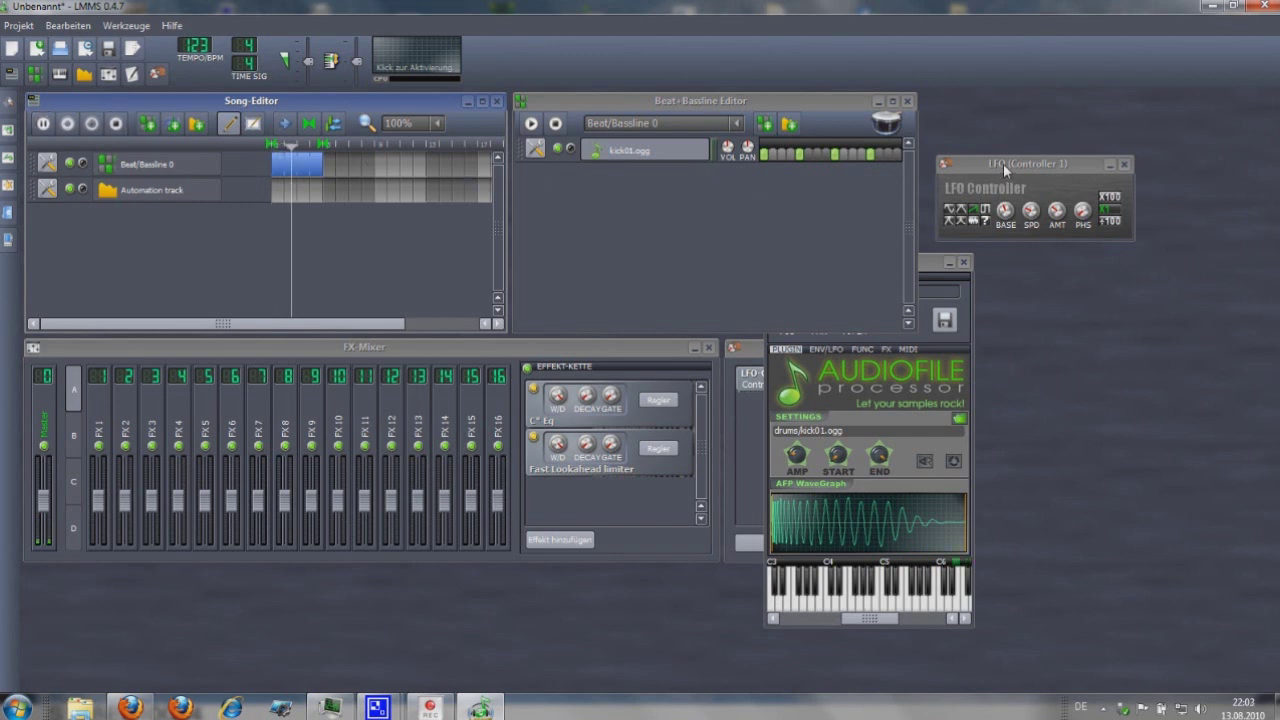
{"action": "left_click_drag", "start_coordinate": [1004, 164], "coordinate": [1009, 168]}
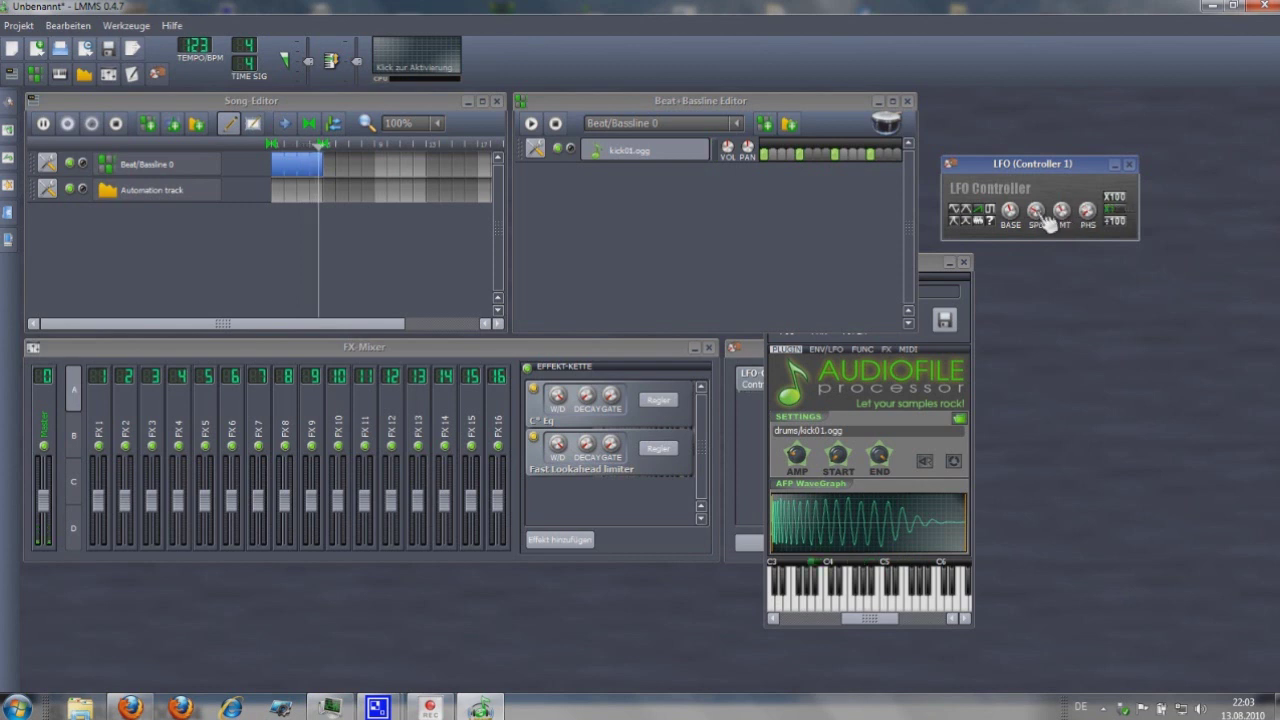
Step: Tempo-sync LFO Controller 1's speed to whole notes
{"action": "right_click", "coordinate": [1043, 215]}
{"action": "mouse_move", "coordinate": [1105, 345]}
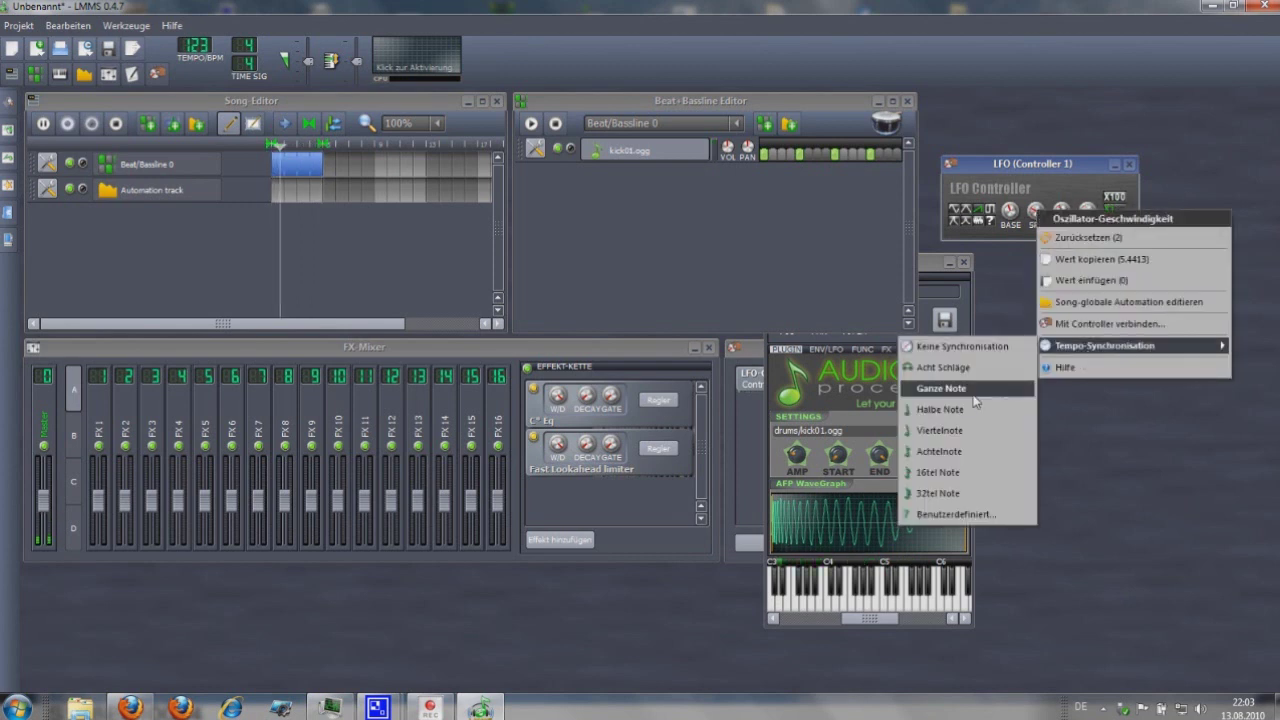
{"action": "left_click", "coordinate": [958, 450]}
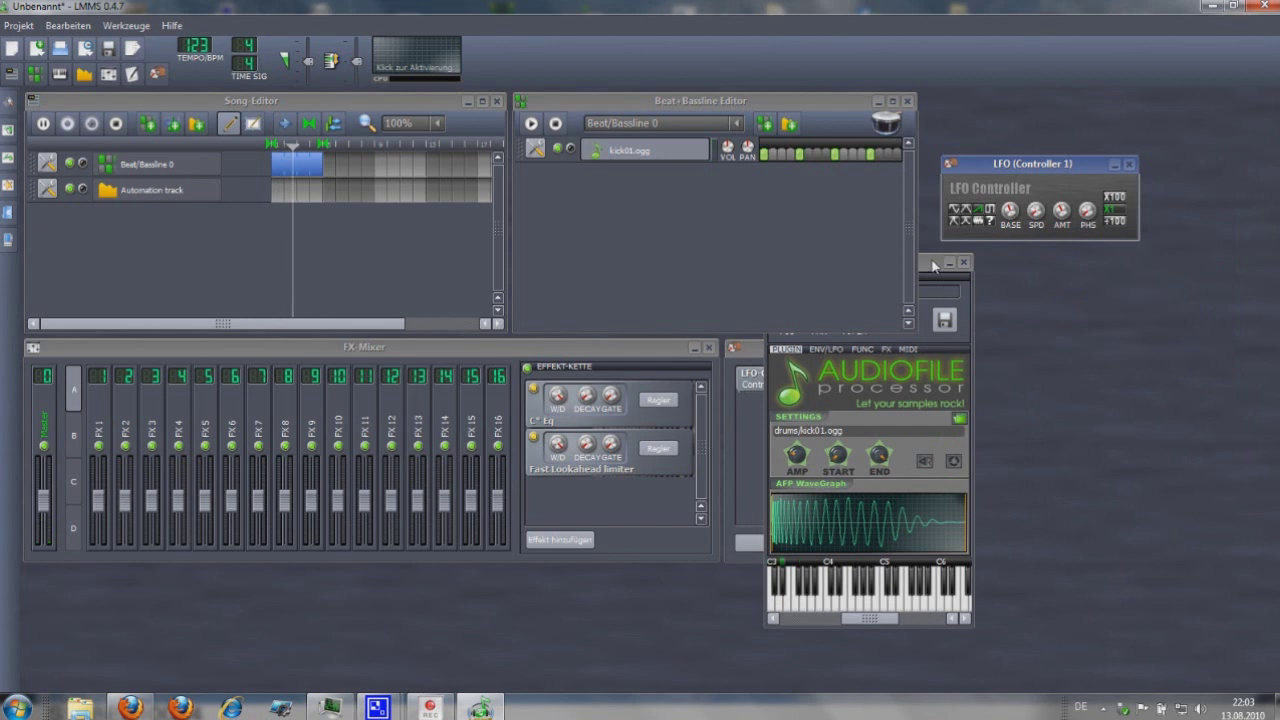
{"action": "left_click", "coordinate": [912, 283]}
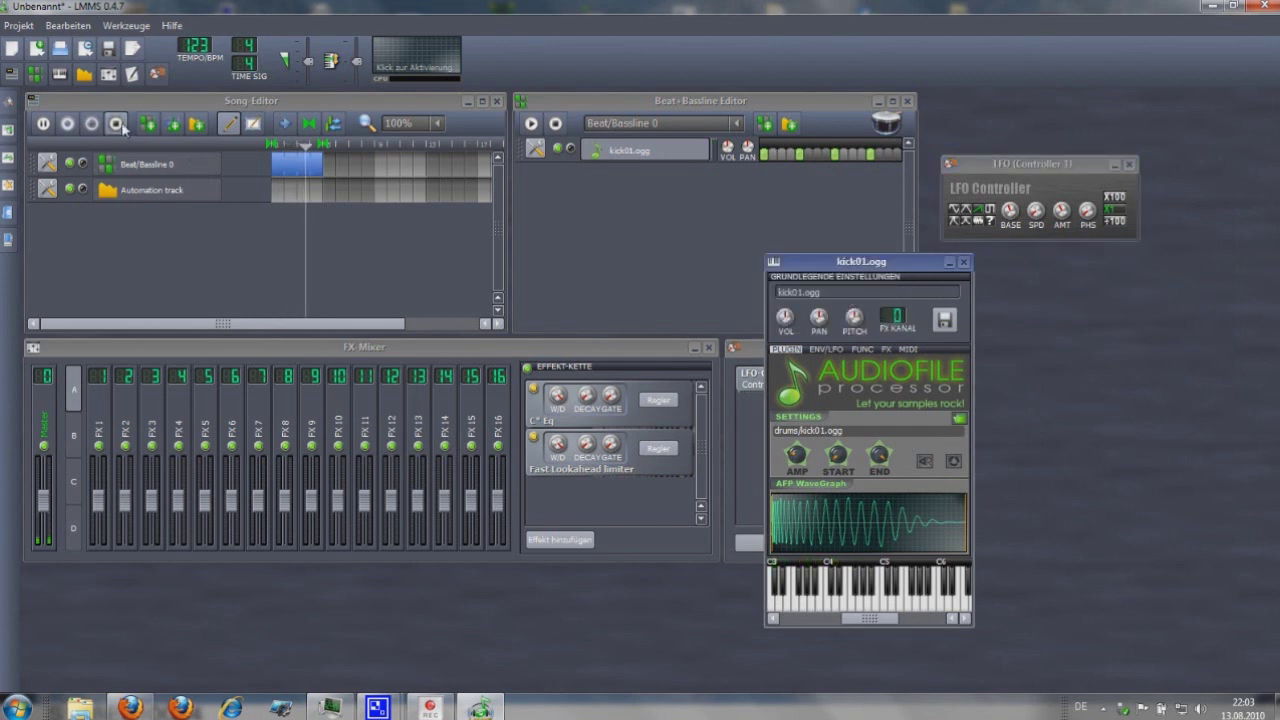
Step: Set the LFO phase to 32 degrees and restart the song from the beginning
{"action": "left_click", "coordinate": [43, 123]}
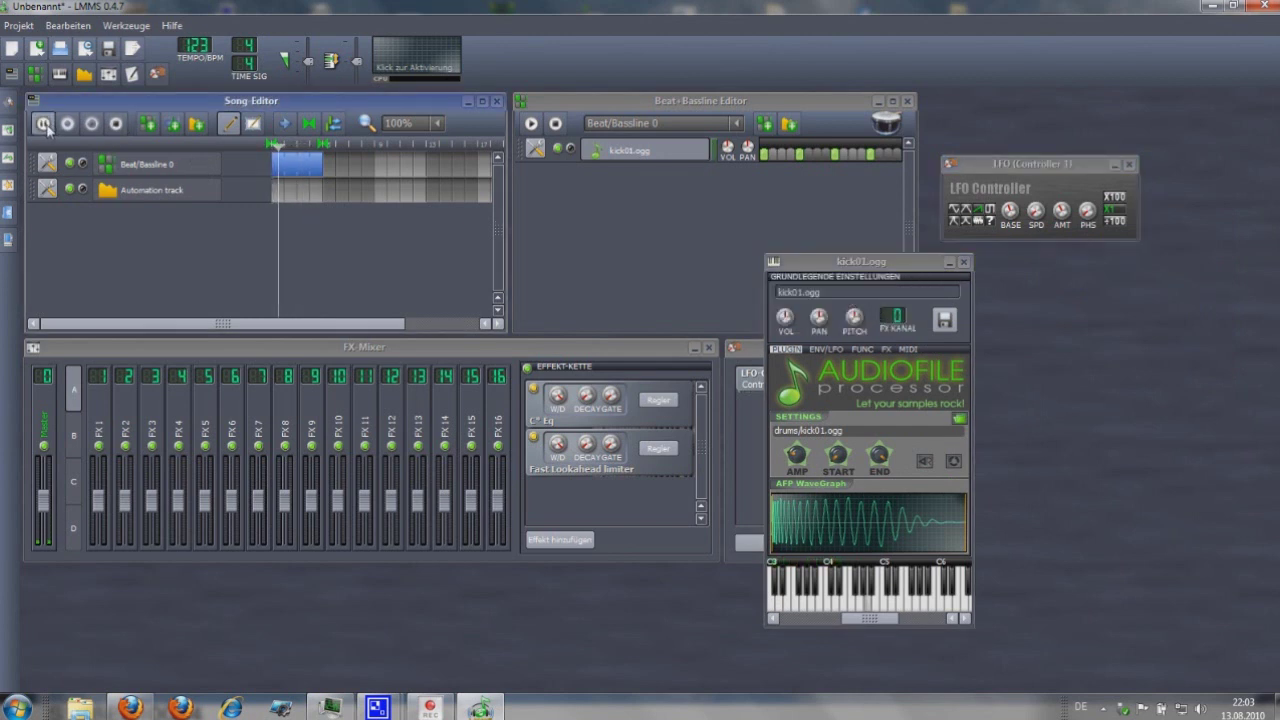
{"action": "left_click", "coordinate": [1087, 210]}
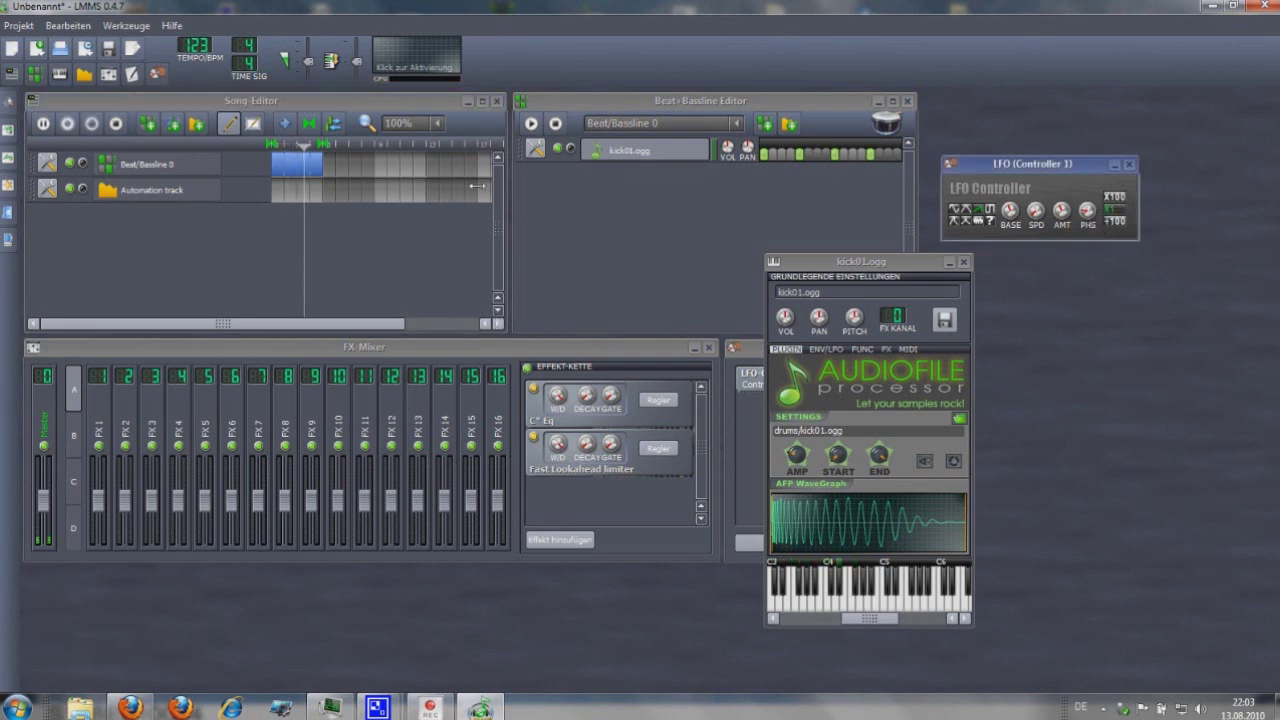
{"action": "left_click", "coordinate": [68, 124]}
{"action": "left_click", "coordinate": [42, 126]}
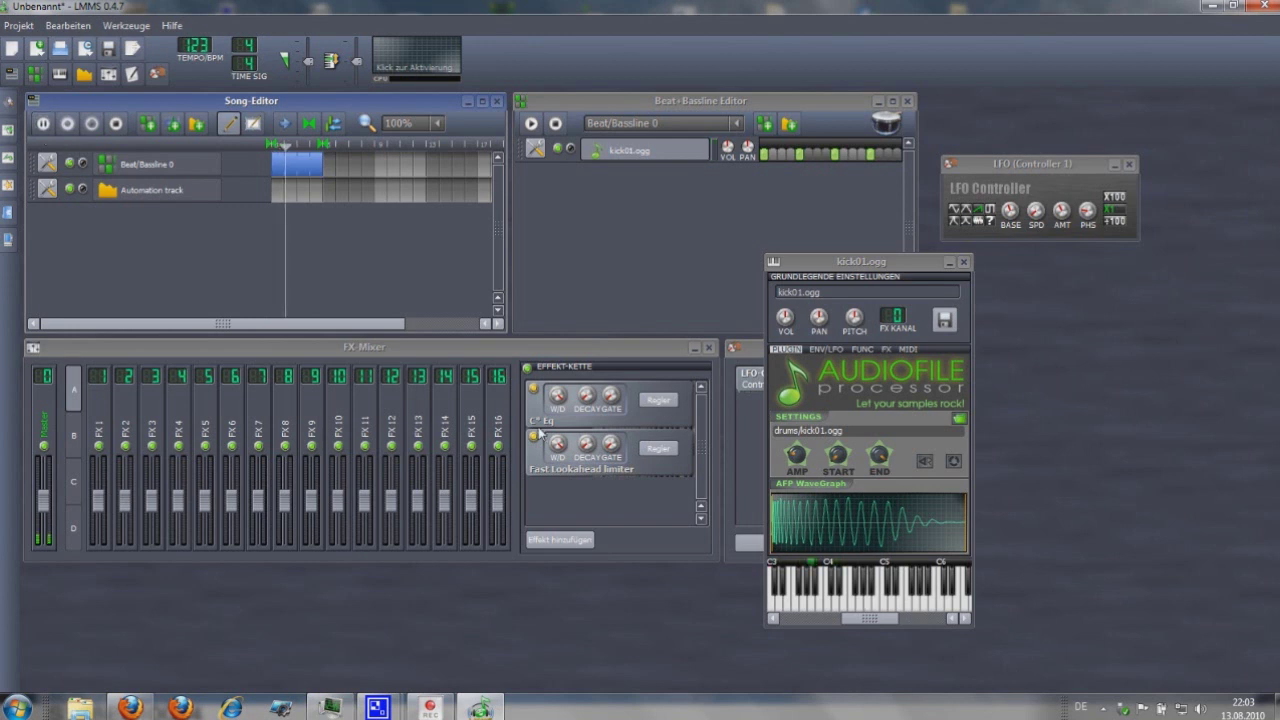
Step: Enable the kick's arpeggio with a 1% gate and set its volume to 66%
{"action": "left_click", "coordinate": [860, 348]}
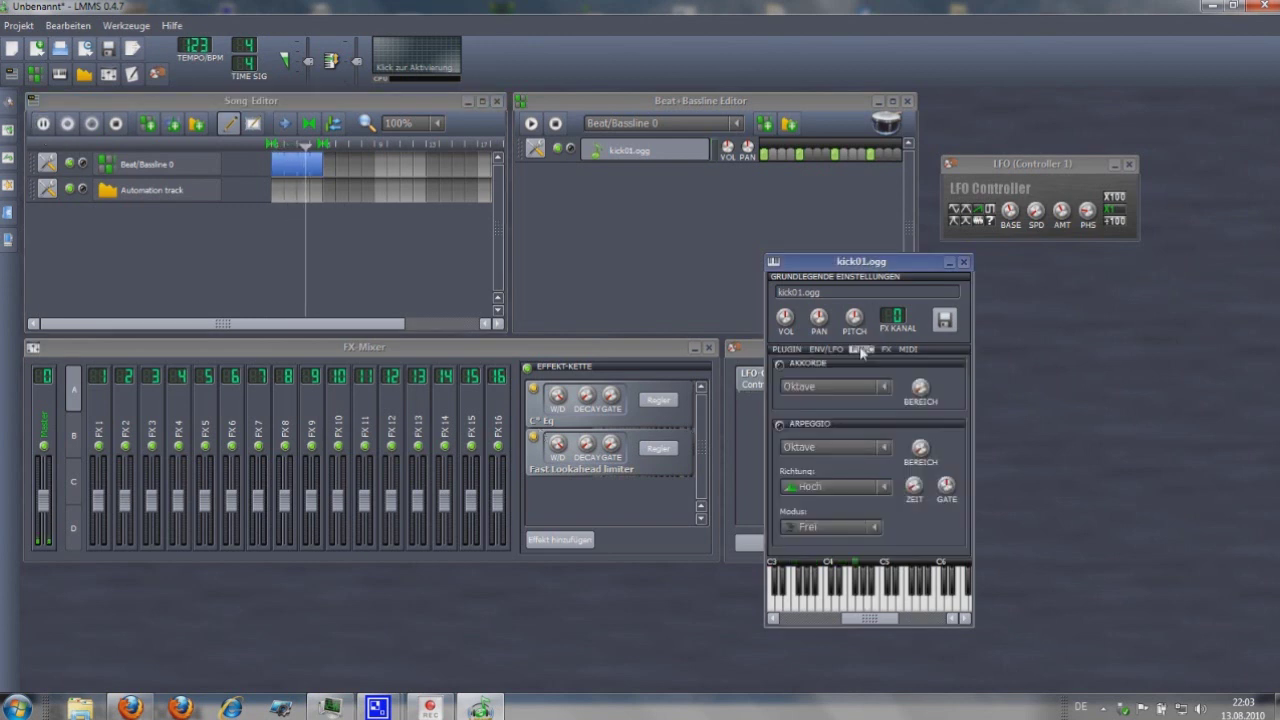
{"action": "left_click", "coordinate": [779, 424]}
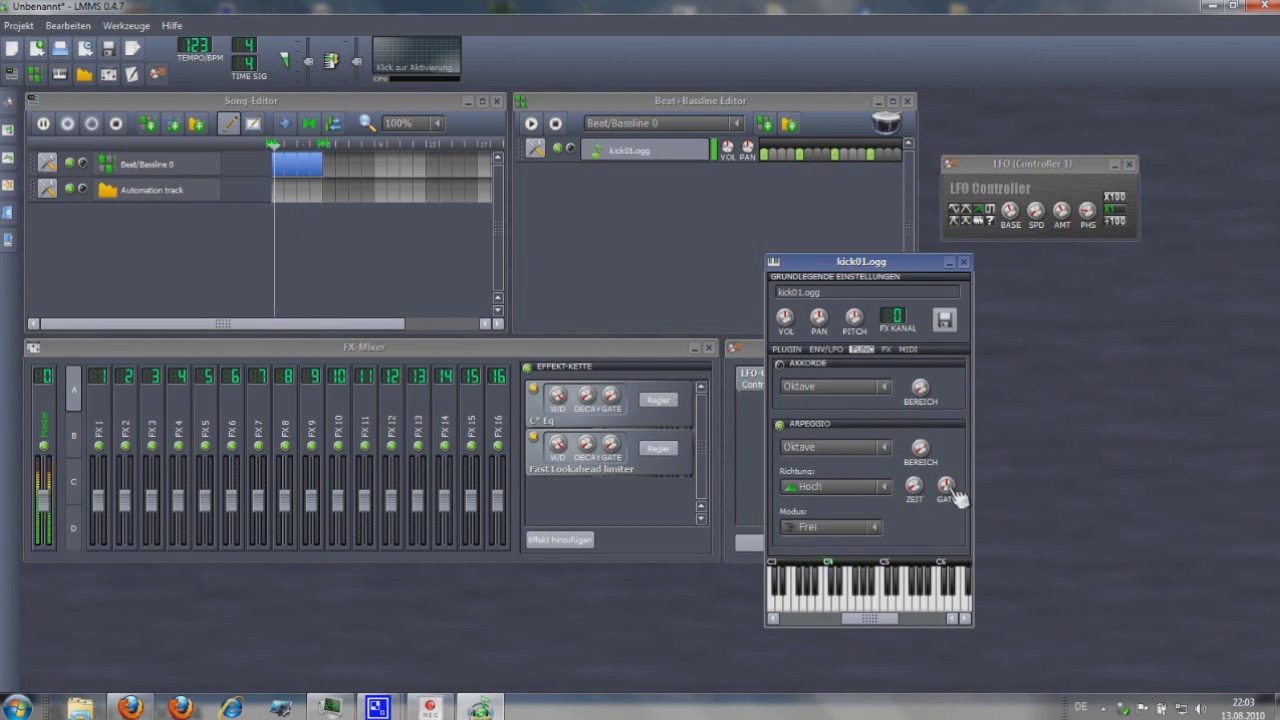
{"action": "left_click_drag", "start_coordinate": [955, 493], "coordinate": [945, 490]}
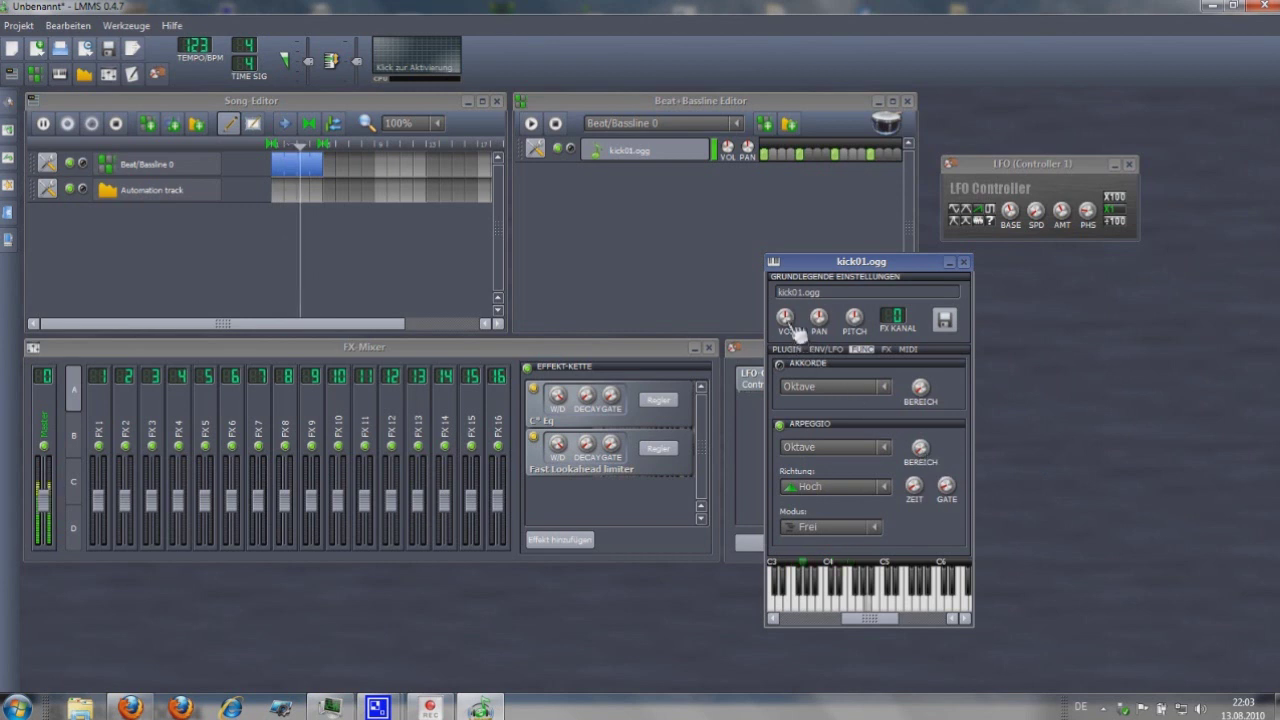
{"action": "left_click_drag", "start_coordinate": [785, 317], "coordinate": [785, 317]}
Step: Tempo-sync the arpeggio timing to sixteenth notes (16tel Note)
{"action": "right_click", "coordinate": [918, 492]}
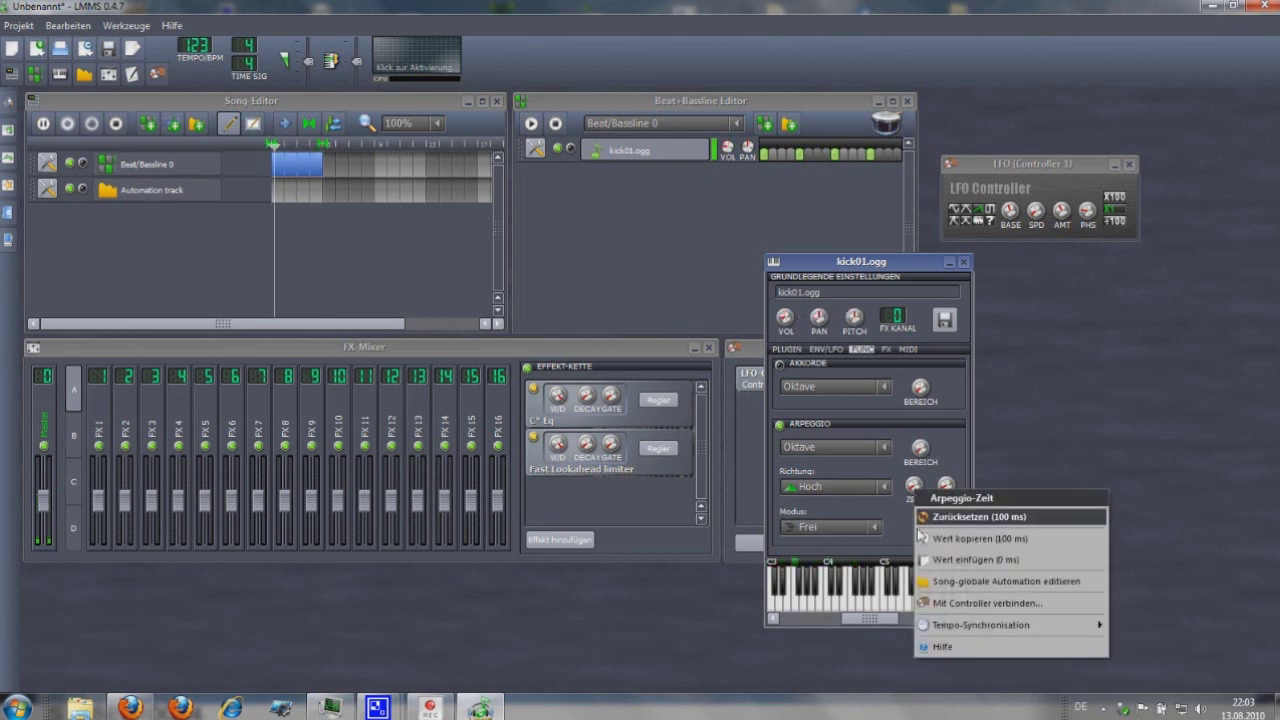
{"action": "mouse_move", "coordinate": [1000, 625]}
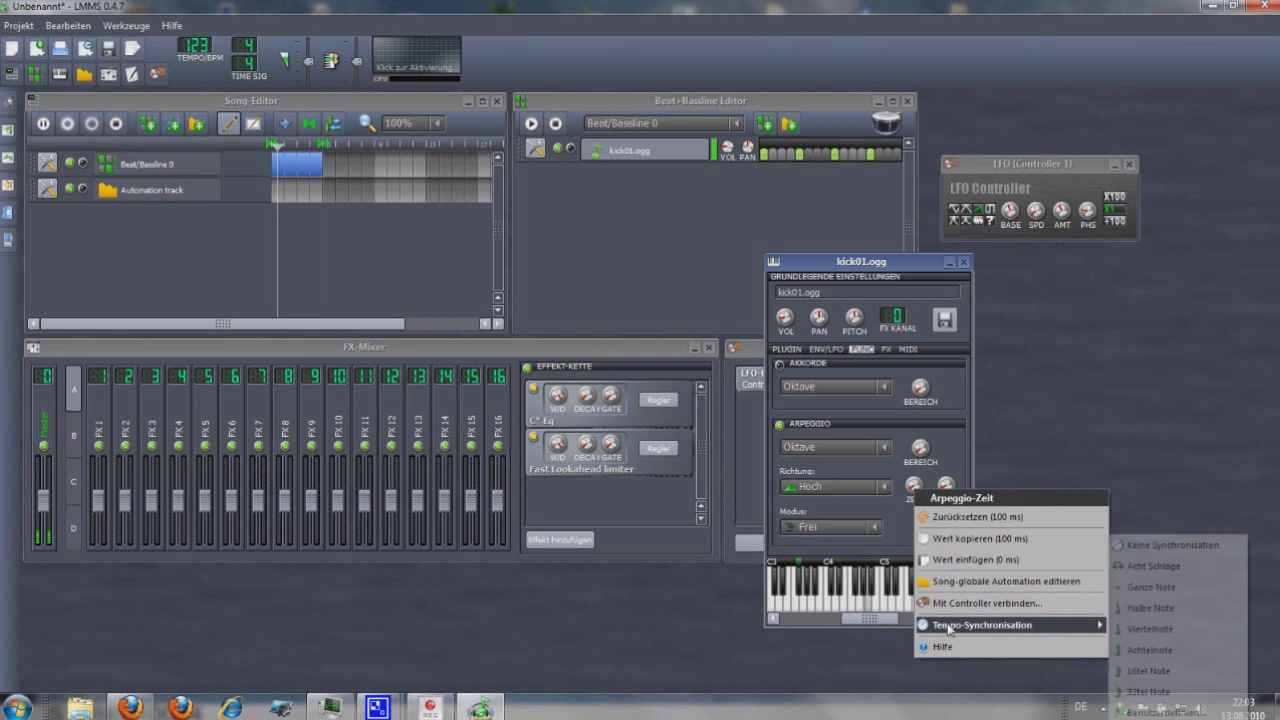
{"action": "left_click", "coordinate": [1150, 670]}
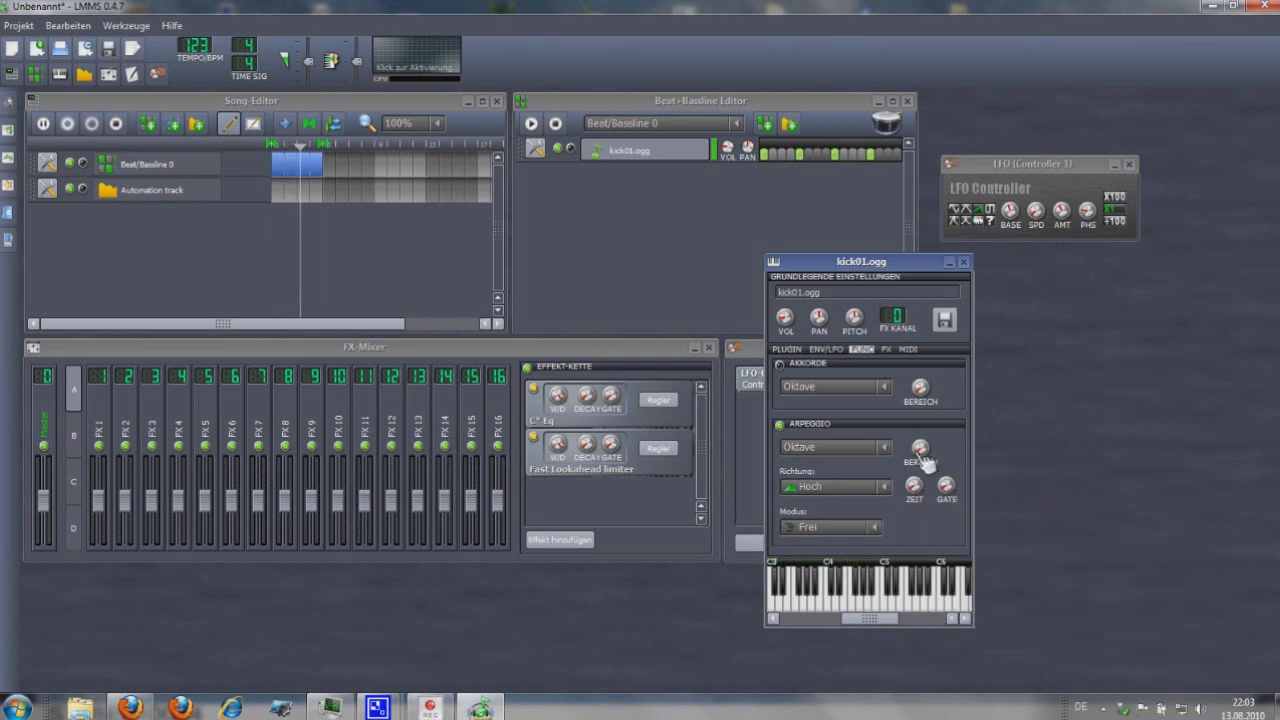
{"action": "mouse_move", "coordinate": [928, 457]}
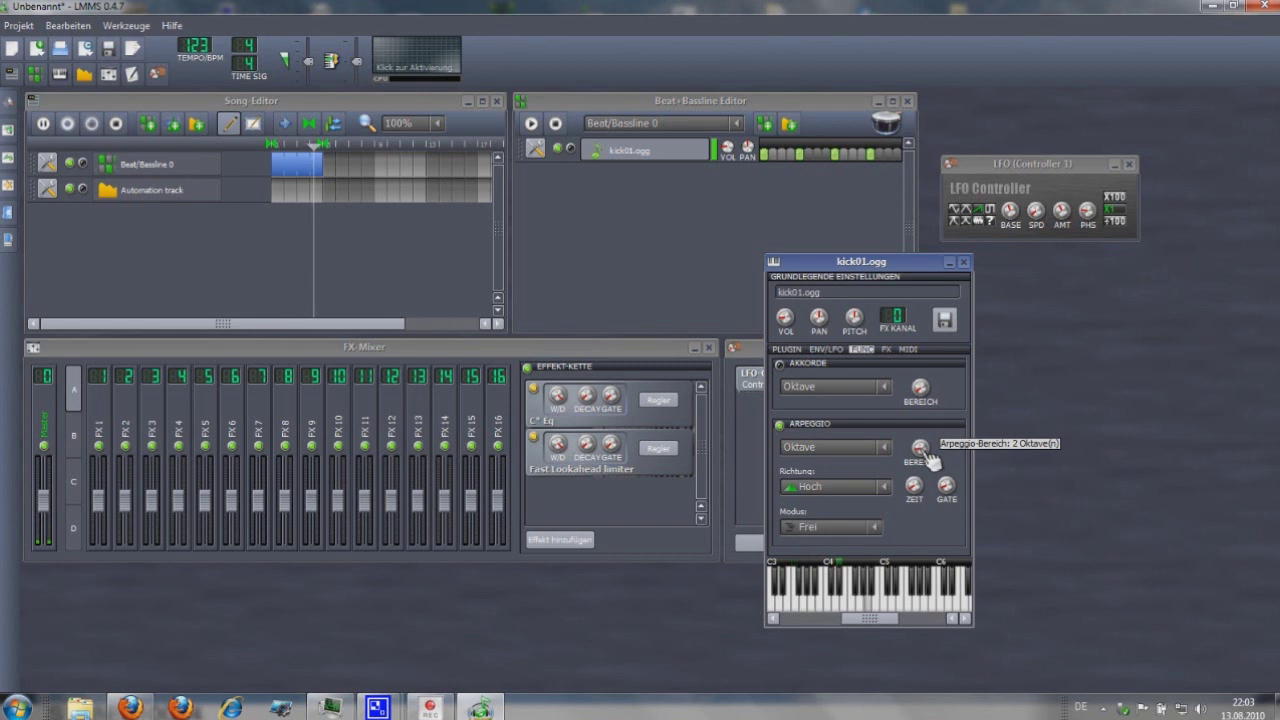
{"action": "left_click", "coordinate": [826, 349]}
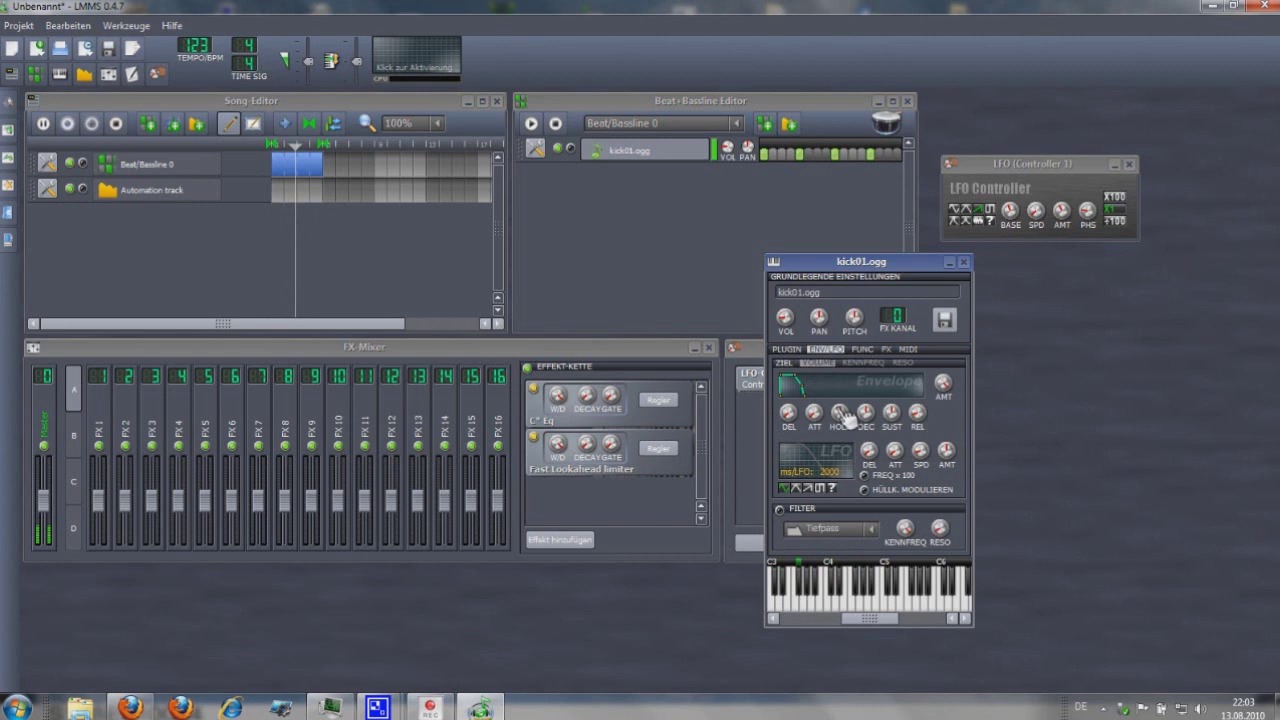
Step: Set kick01.ogg's envelope hold to 0.12 and adjust its sustain level
{"action": "left_click_drag", "start_coordinate": [839, 412], "coordinate": [839, 398]}
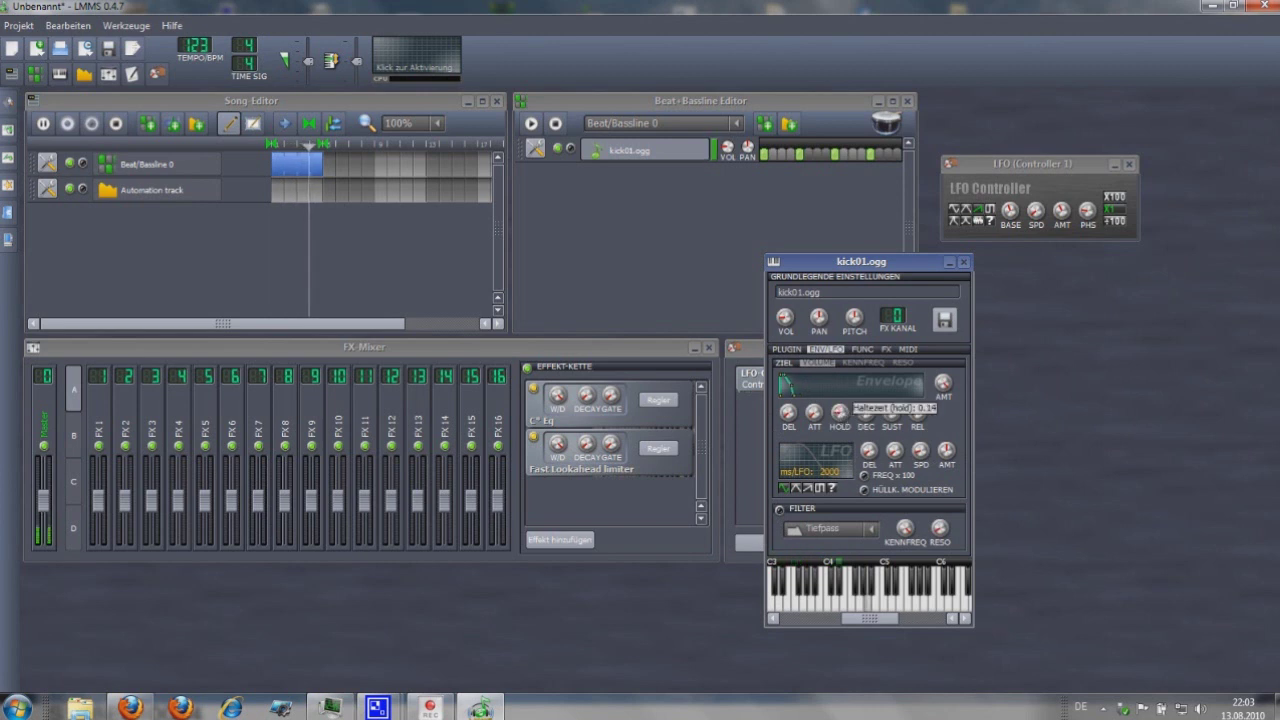
{"action": "left_click_drag", "start_coordinate": [893, 414], "coordinate": [905, 425]}
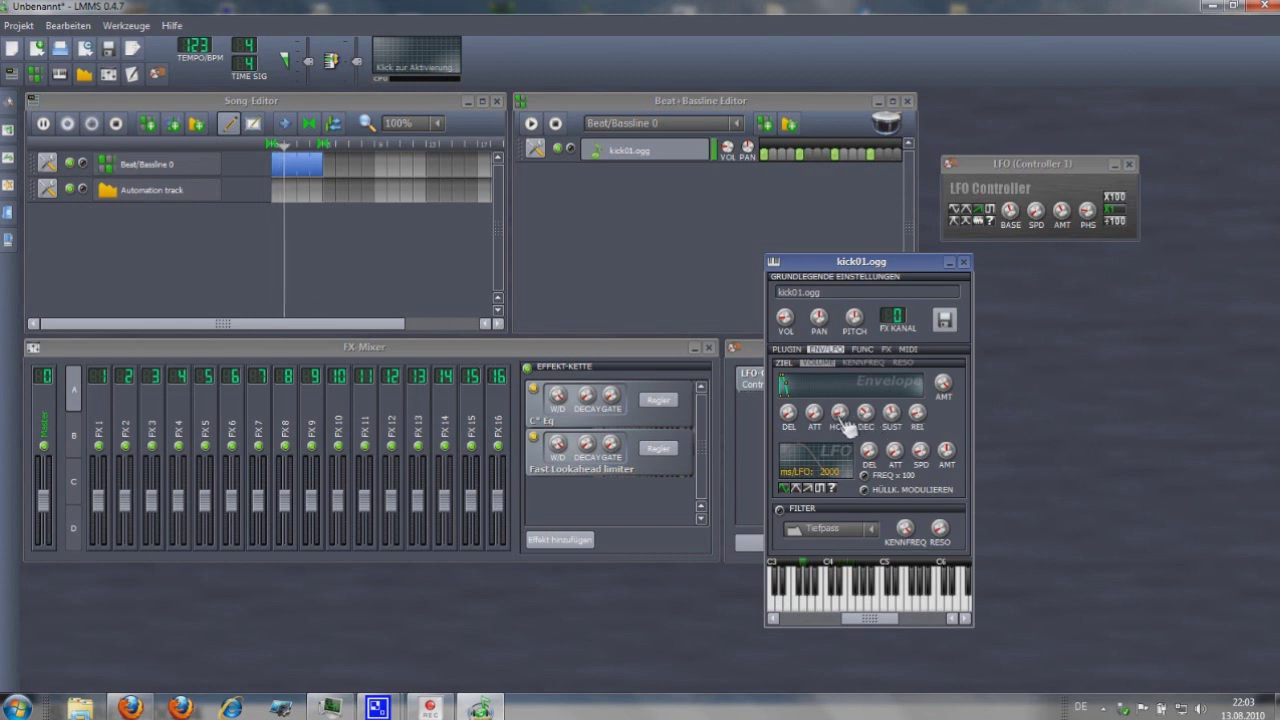
{"action": "mouse_move", "coordinate": [846, 424]}
{"action": "left_mouse_down"}
{"action": "mouse_move", "coordinate": [846, 436]}
{"action": "mouse_move", "coordinate": [848, 422]}
{"action": "left_mouse_up"}
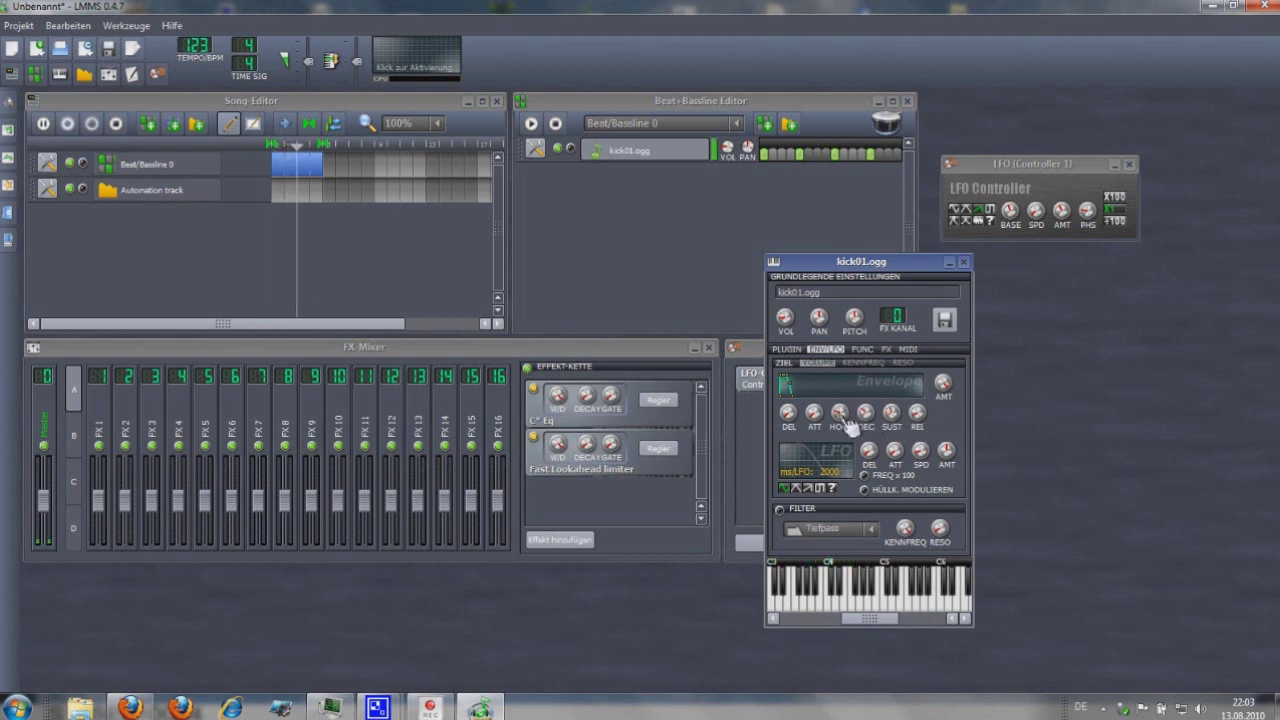
{"action": "left_click", "coordinate": [862, 350]}
Step: Add LFO Controller 2 to the controller rack, open its settings, and re-enable the kick arpeggio
{"action": "left_click_drag", "start_coordinate": [850, 262], "coordinate": [971, 267]}
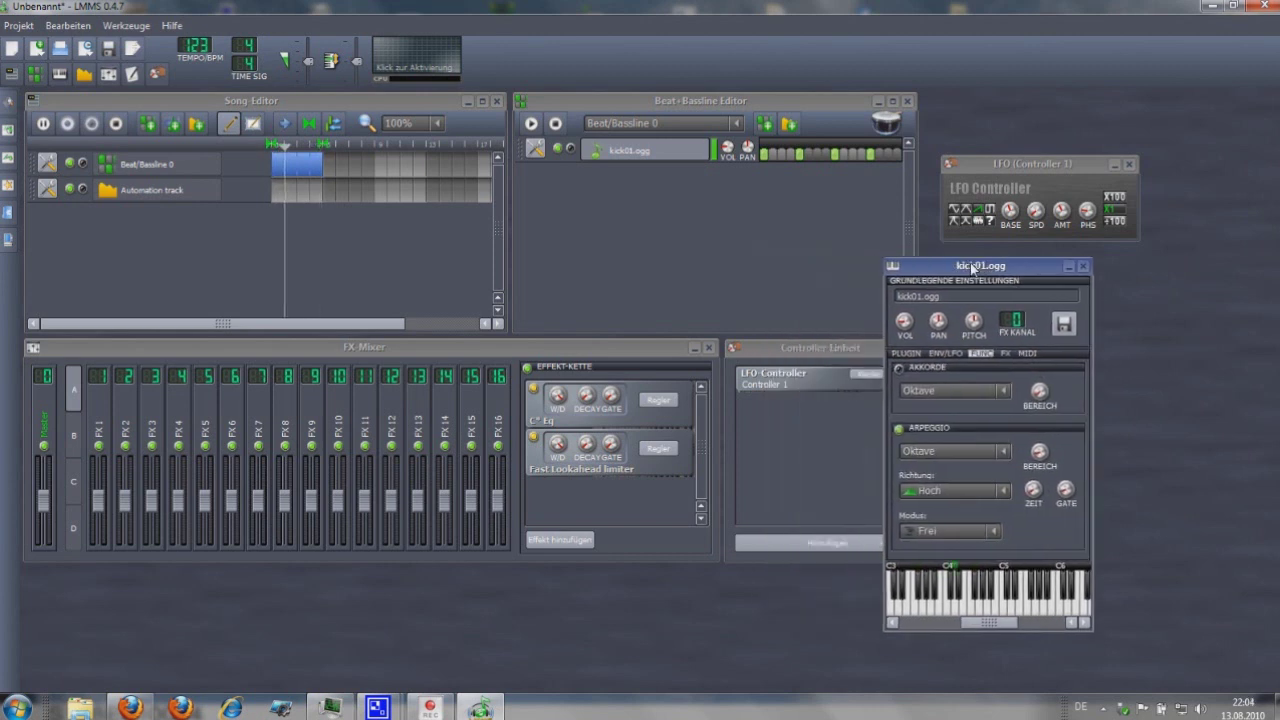
{"action": "left_click", "coordinate": [817, 545]}
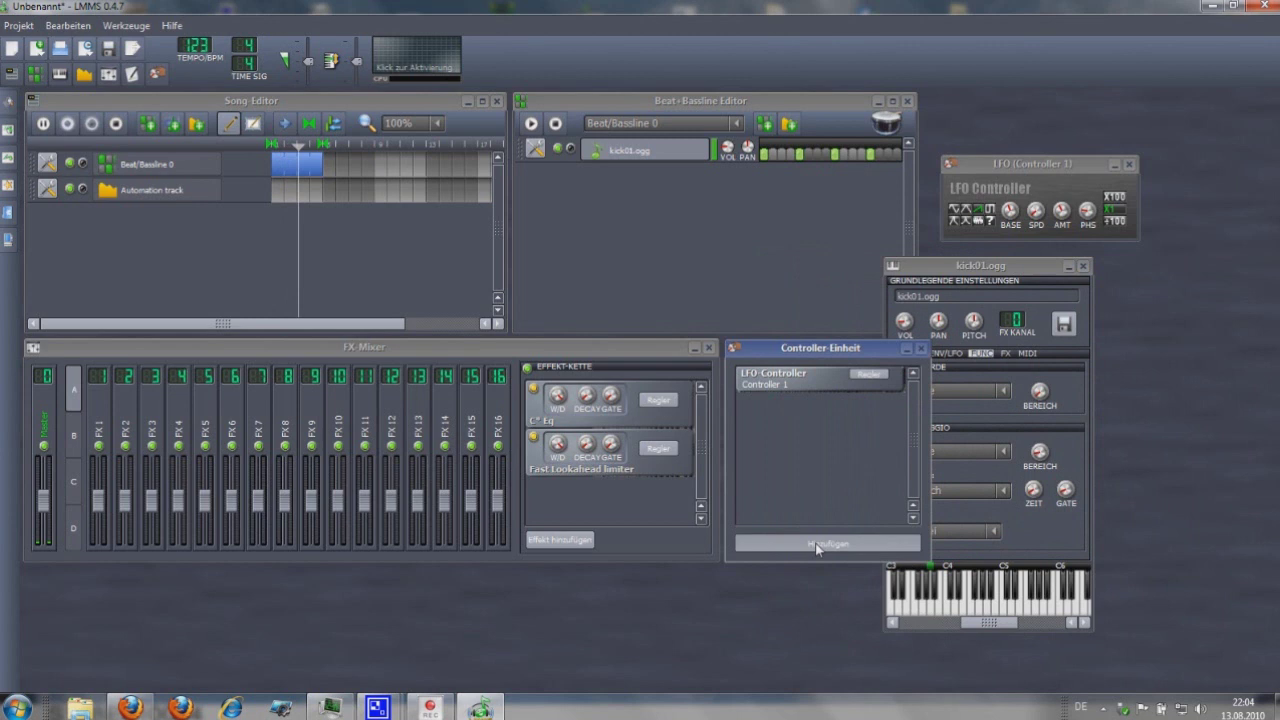
{"action": "left_click", "coordinate": [871, 402]}
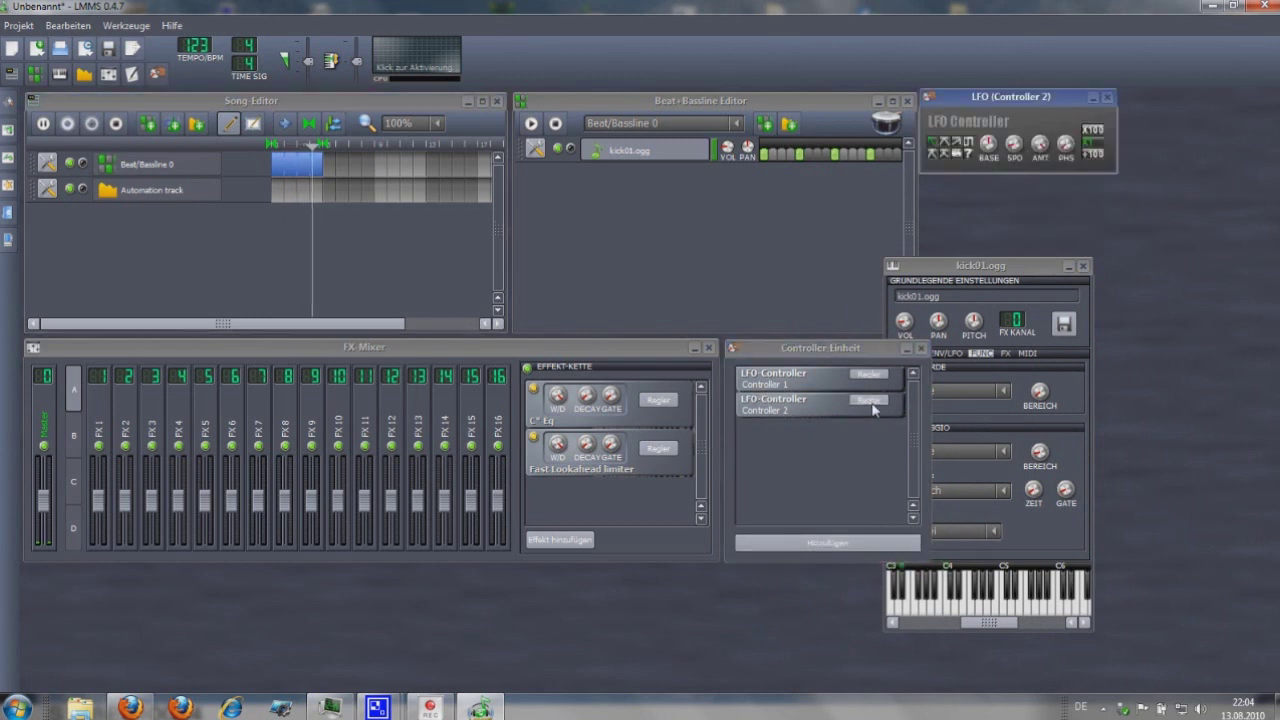
{"action": "left_click", "coordinate": [980, 265]}
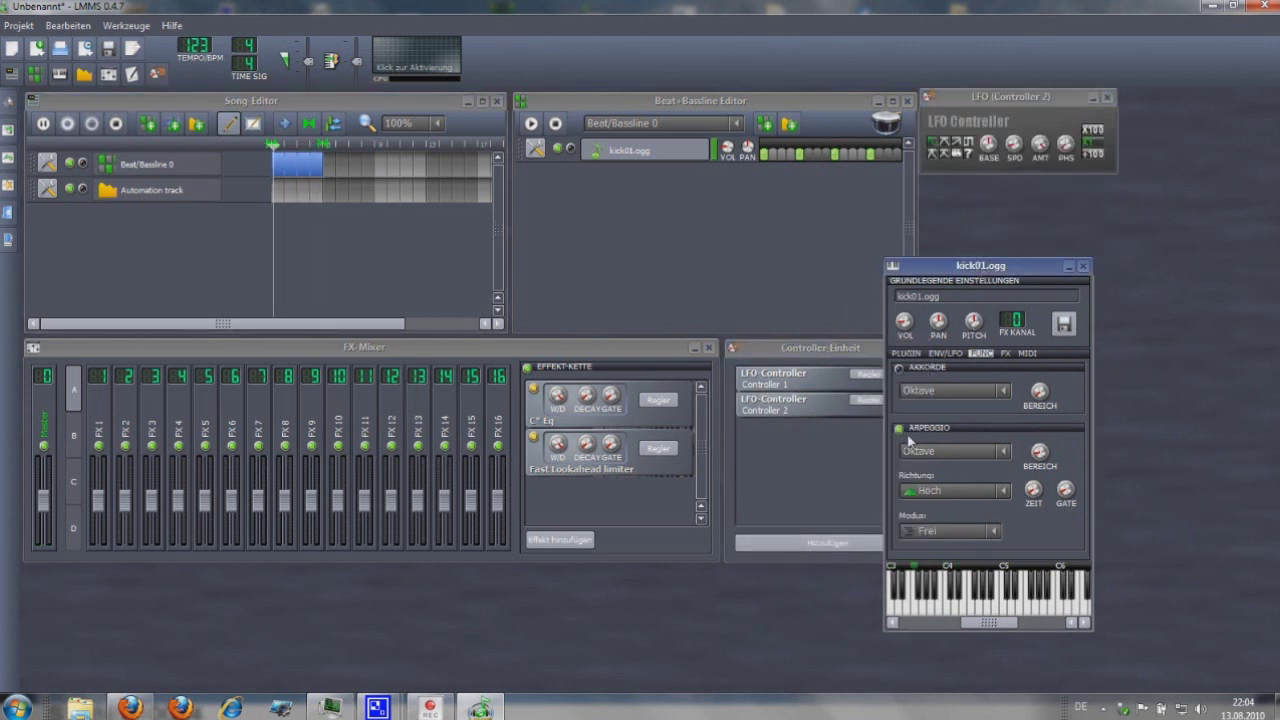